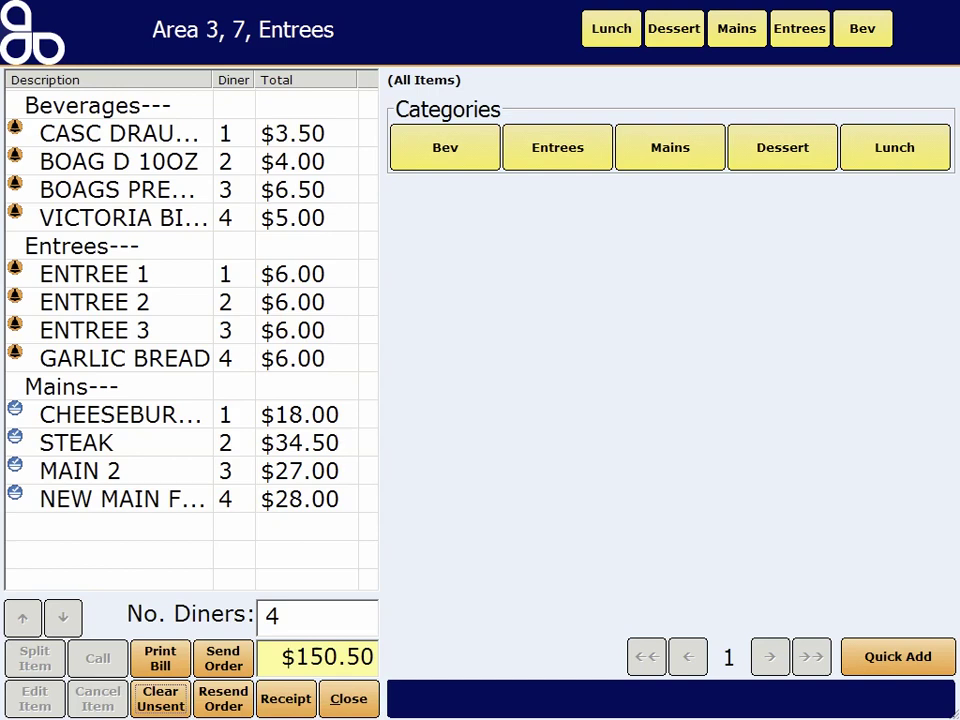
Bring up the receipt options for table 7's $150.50 order.
{"action": "left_click", "coordinate": [292, 699]}
Finalise all of table 7 in cash, tendering $100 plus three $20s for $9.50 change.
{"action": "left_click", "coordinate": [331, 395]}
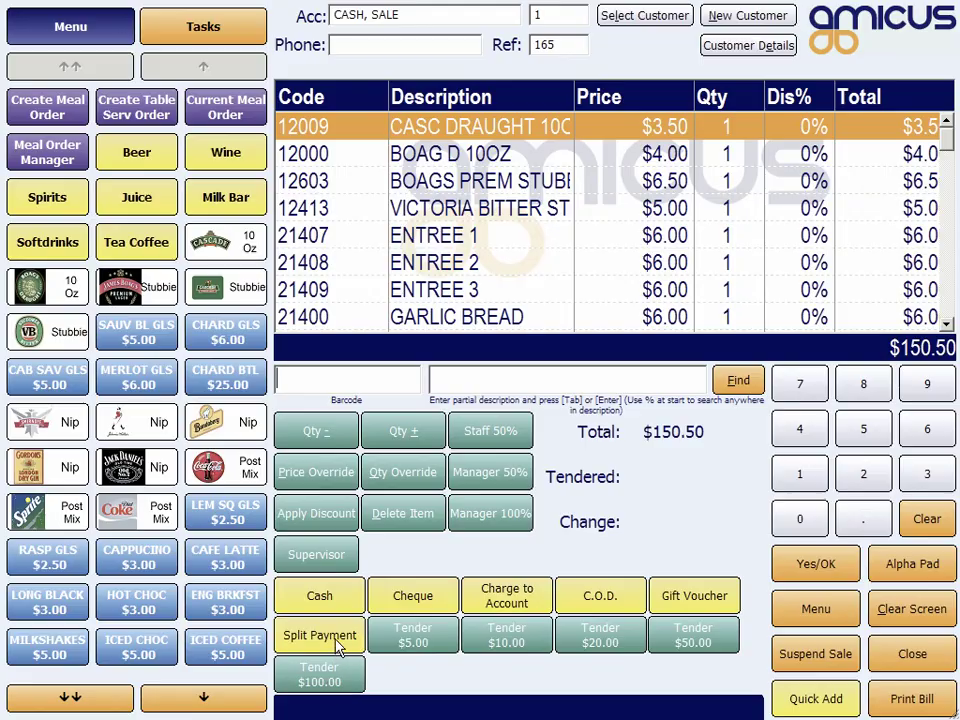
{"action": "left_click", "coordinate": [340, 596]}
{"action": "left_click", "coordinate": [729, 699]}
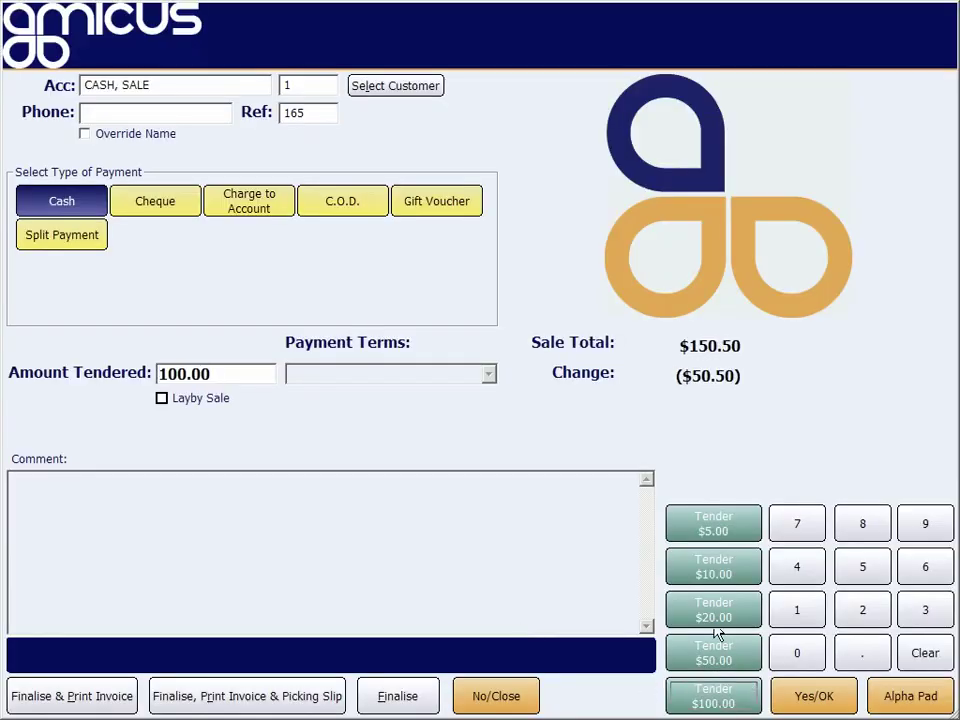
{"action": "left_click", "coordinate": [727, 612]}
{"action": "left_click", "coordinate": [727, 612]}
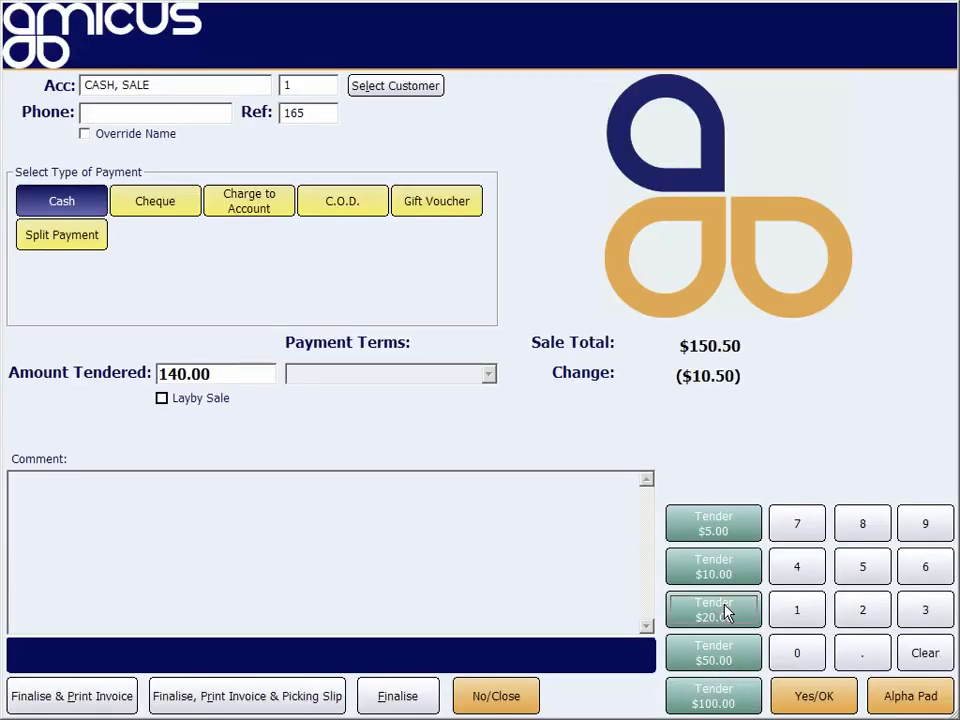
{"action": "left_click", "coordinate": [727, 612]}
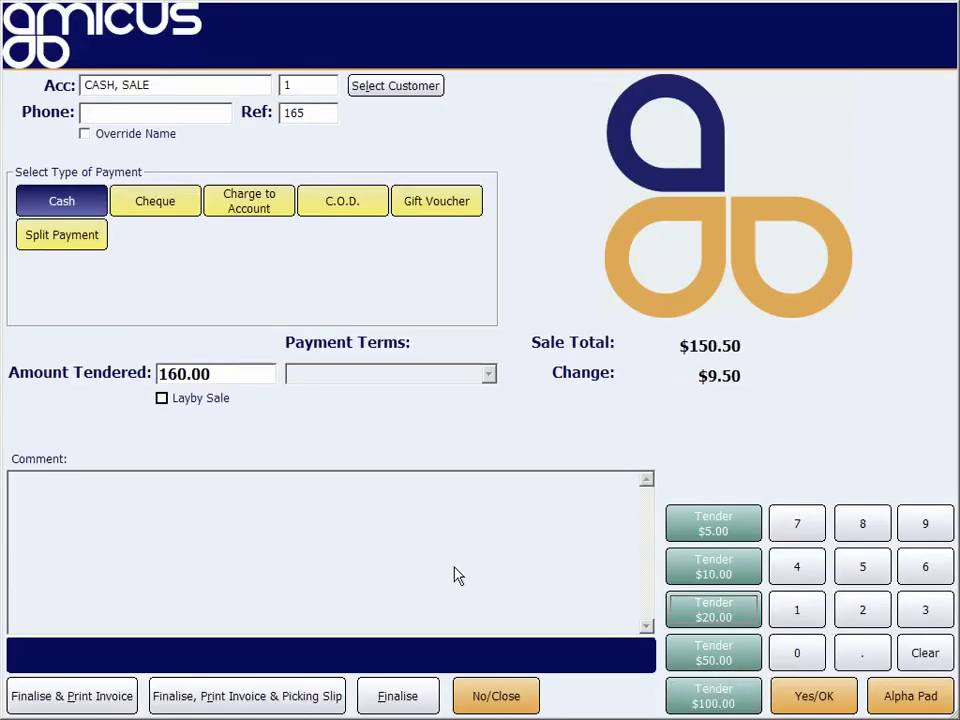
{"action": "left_click", "coordinate": [395, 697]}
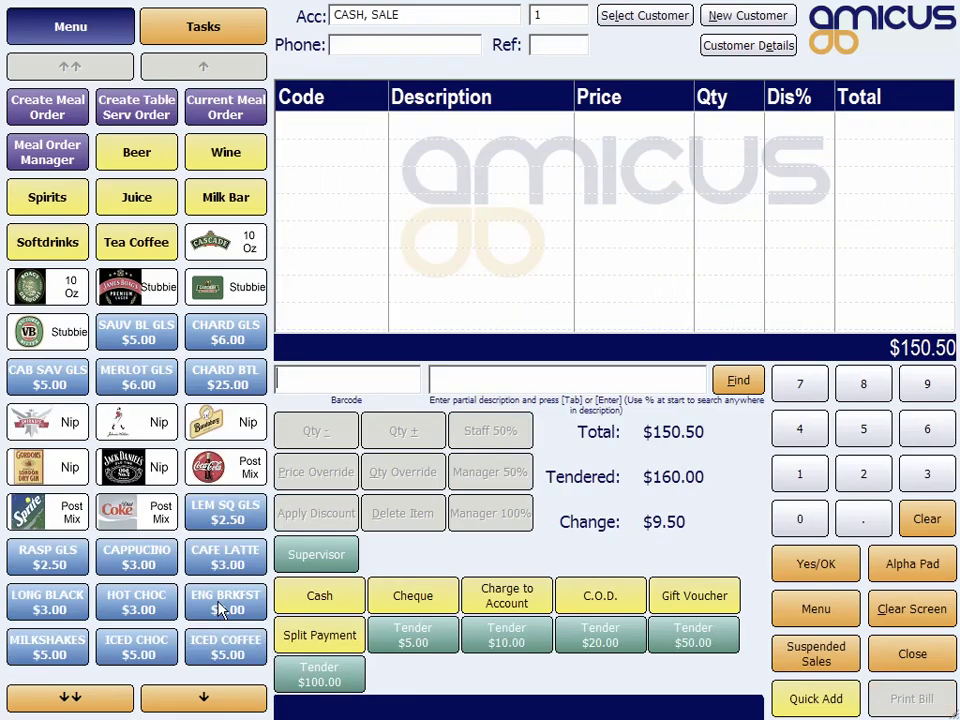
Open table 6's order in Area 3 as a table service order.
{"action": "left_click", "coordinate": [153, 110]}
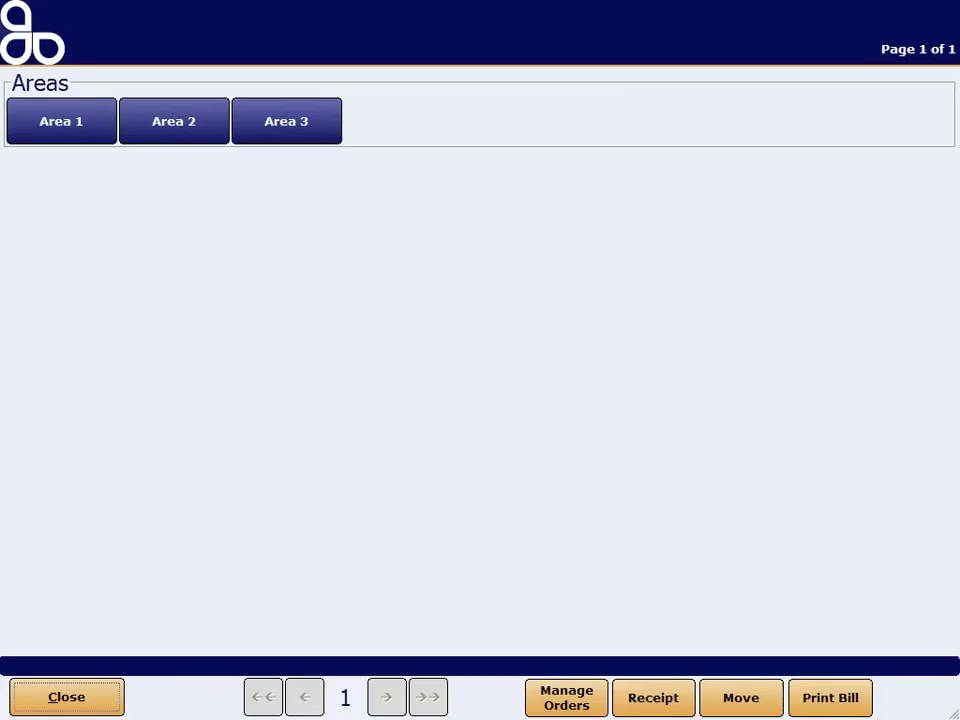
{"action": "left_click", "coordinate": [309, 129]}
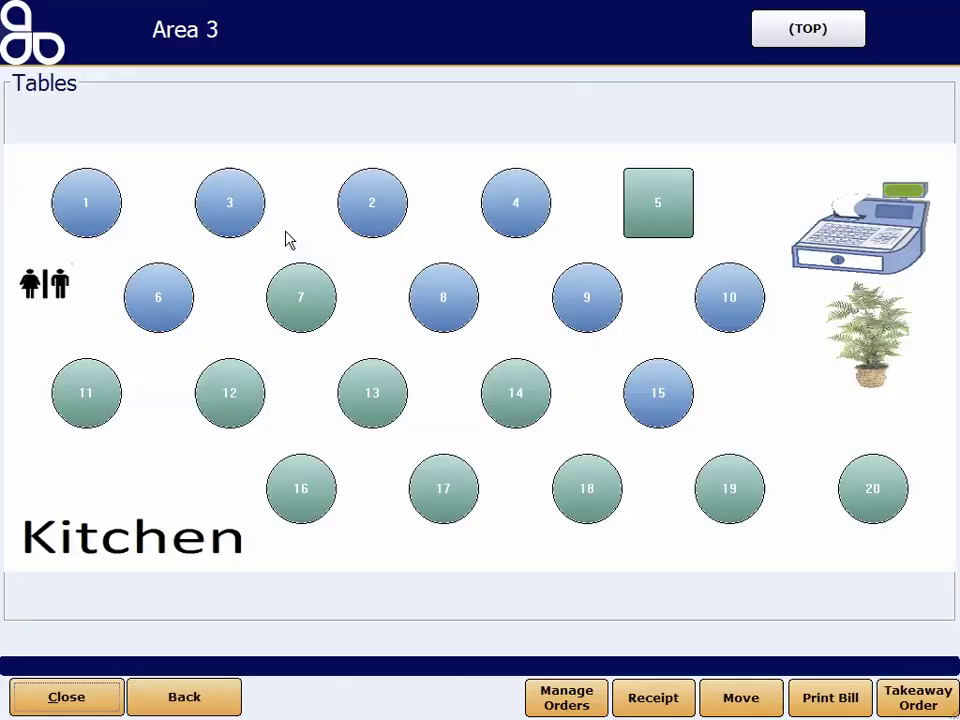
{"action": "left_click", "coordinate": [171, 300]}
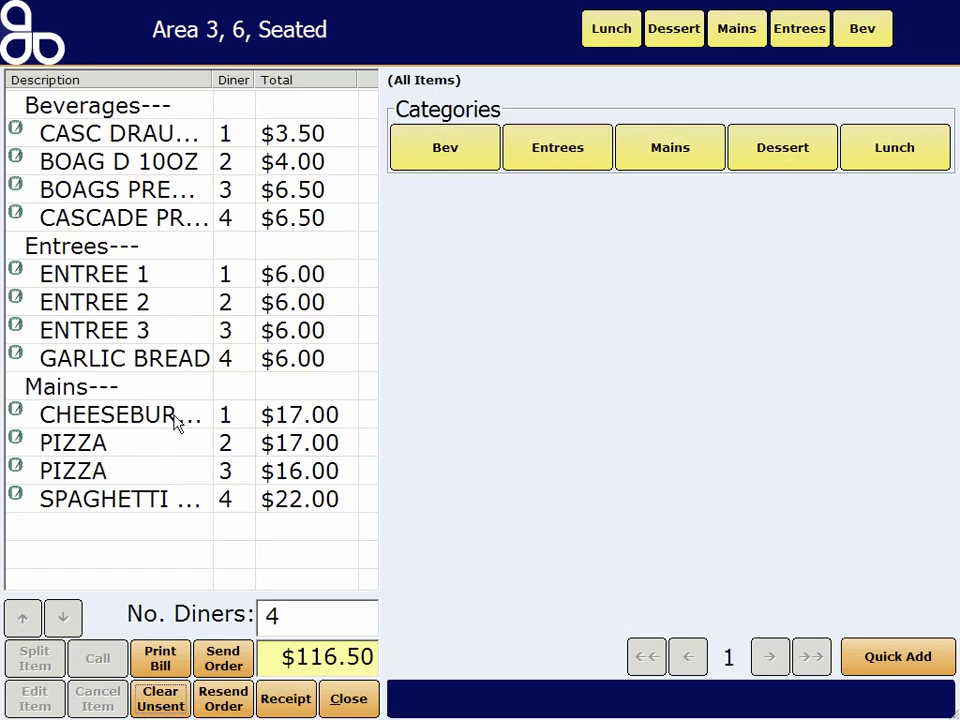
Receipt only diner 1's CHEESEBURGER and diner 2's PIZZA as Selected Items.
{"action": "left_click", "coordinate": [133, 420]}
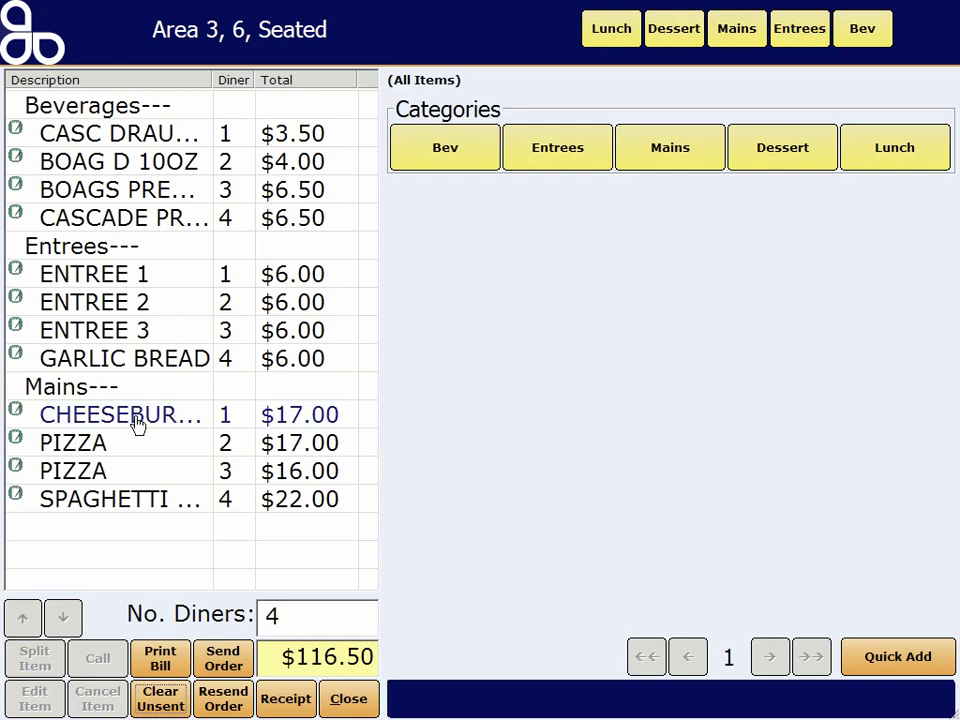
{"action": "left_click", "coordinate": [40, 446]}
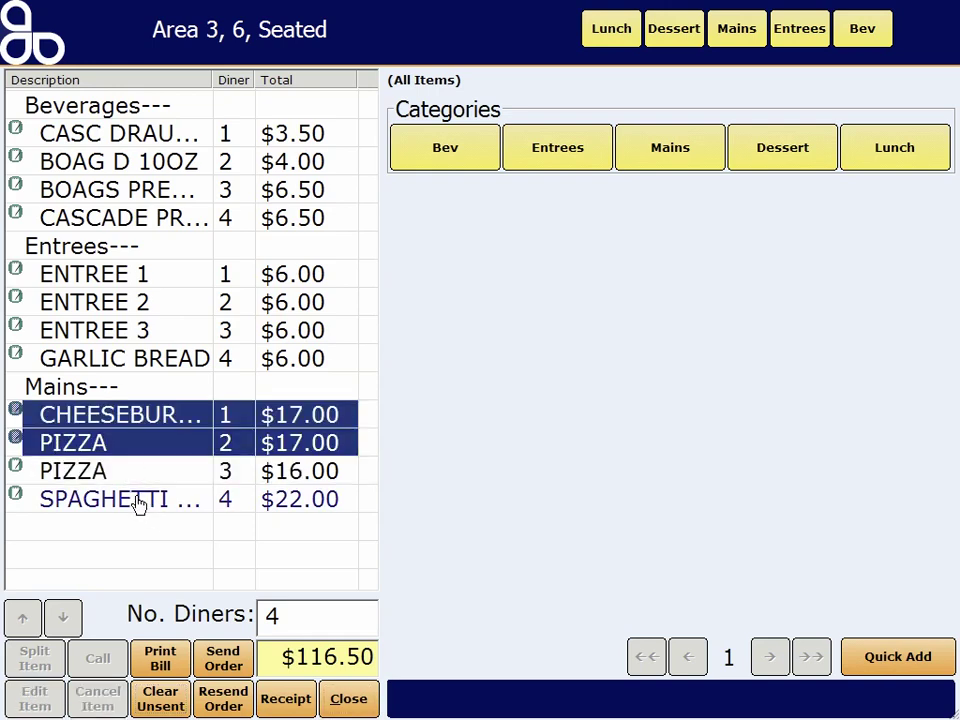
{"action": "left_click", "coordinate": [283, 699]}
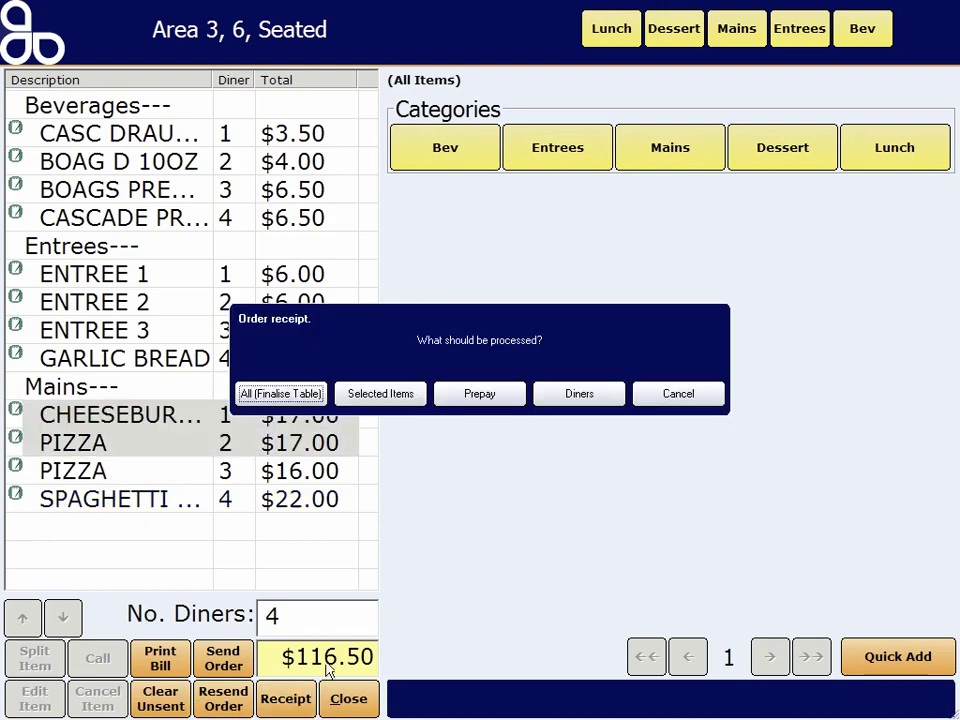
{"action": "left_click", "coordinate": [377, 395]}
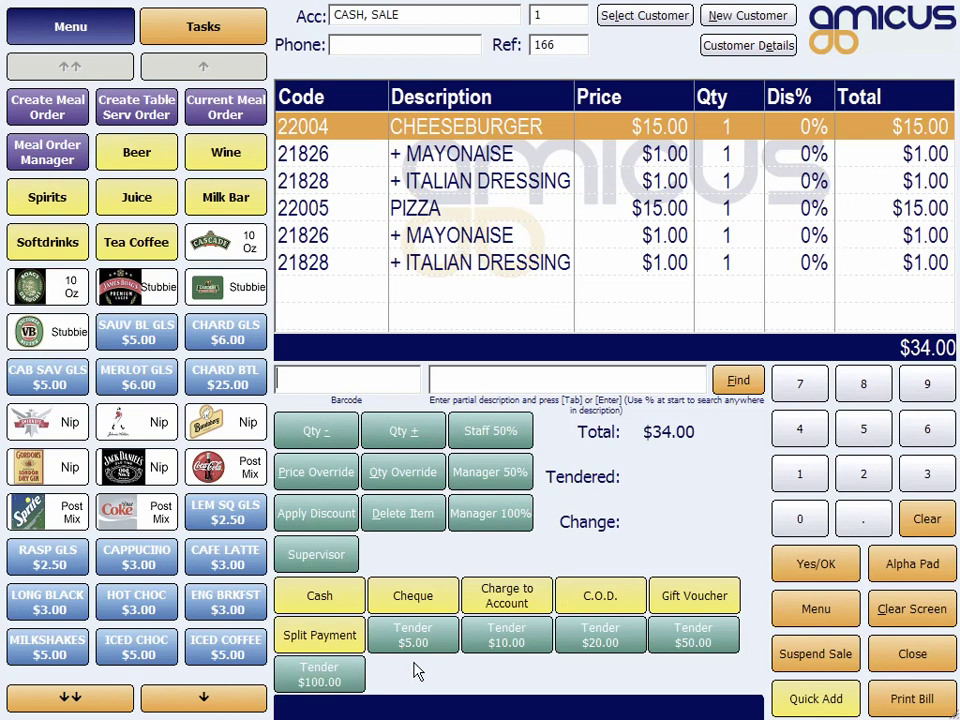
Tender $50.00 for the $34.00 bill, giving $16.00 change, and start a new table order.
{"action": "left_click", "coordinate": [677, 651]}
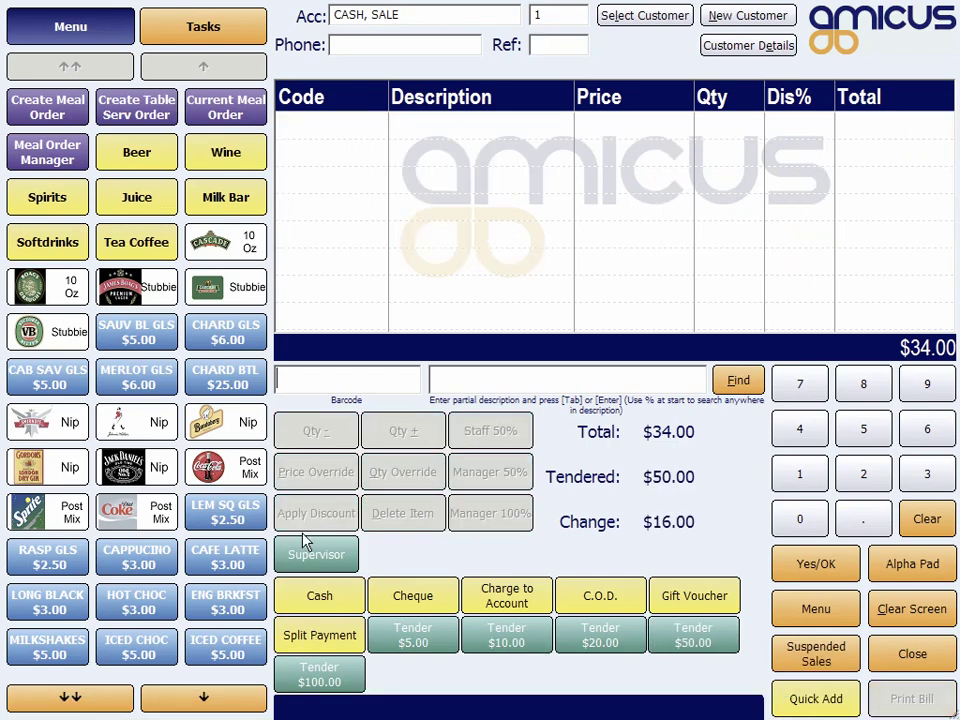
{"action": "left_click", "coordinate": [166, 113]}
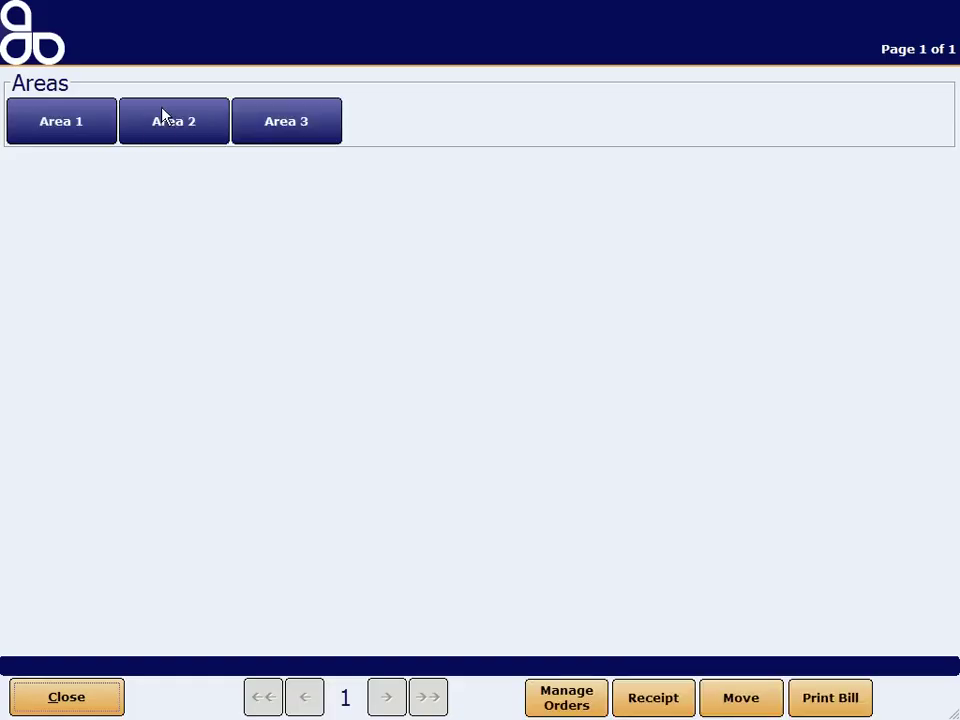
Open table 8's $118.50 order in Area 3 and bring up its receipt options.
{"action": "left_click", "coordinate": [287, 135]}
{"action": "left_click", "coordinate": [459, 307]}
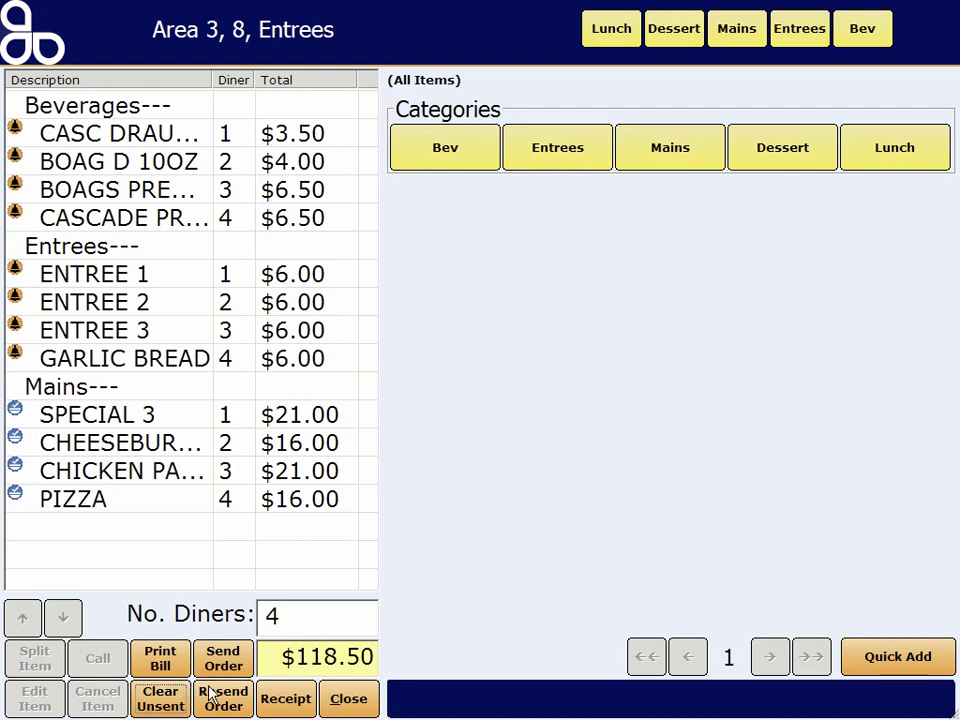
{"action": "left_click", "coordinate": [287, 699]}
Take a $50 prepayment on table 8 and tender exactly $50.00 with no change.
{"action": "left_click", "coordinate": [437, 393]}
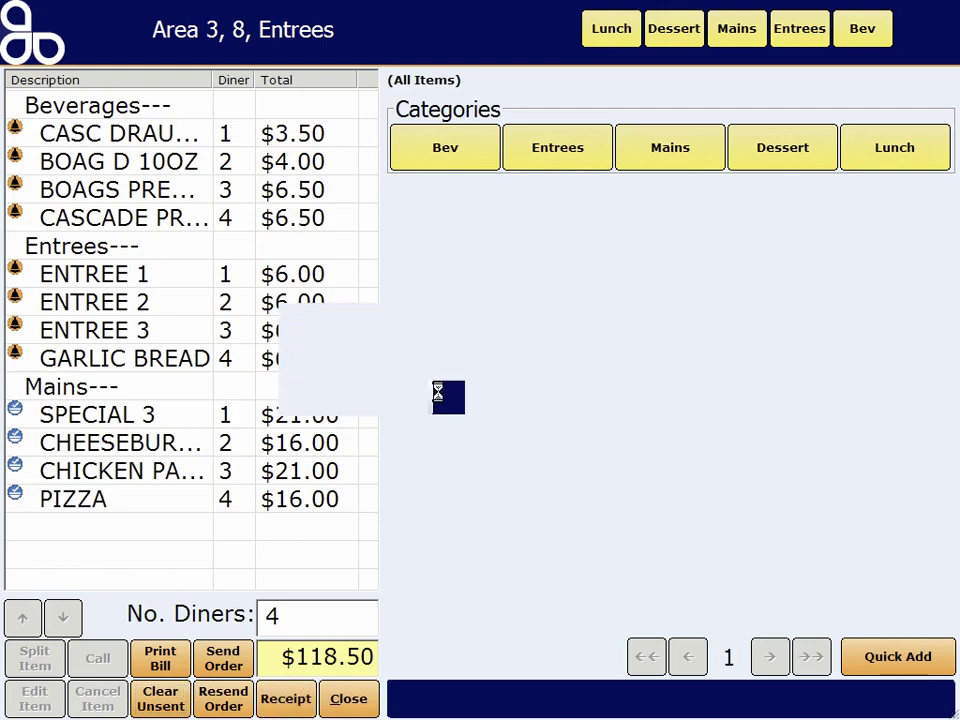
{"action": "type", "text": "5"}
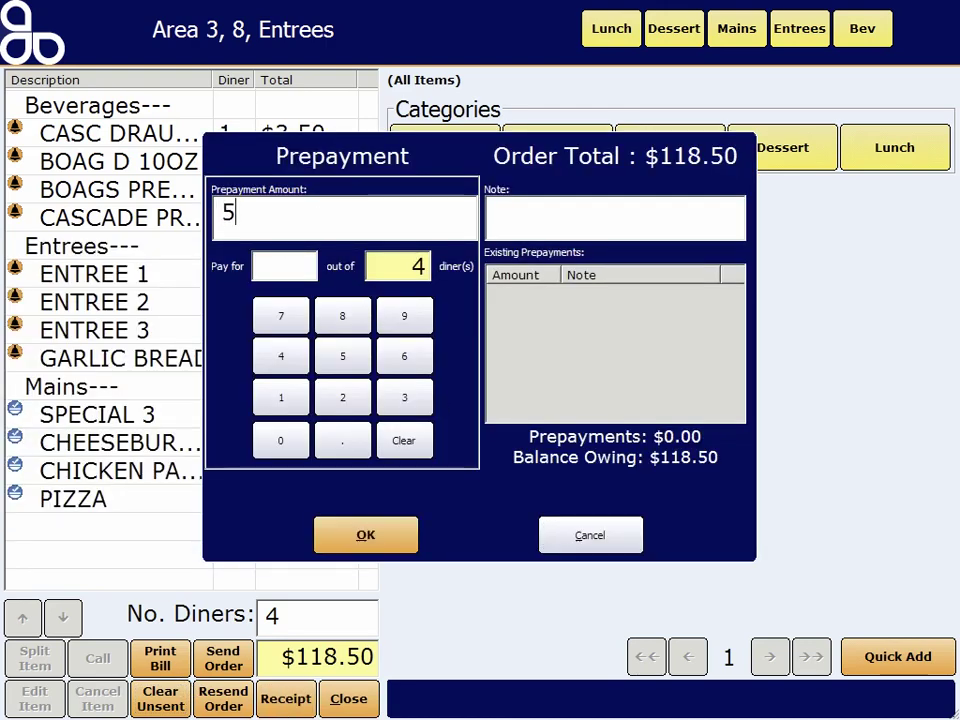
{"action": "type", "text": "0"}
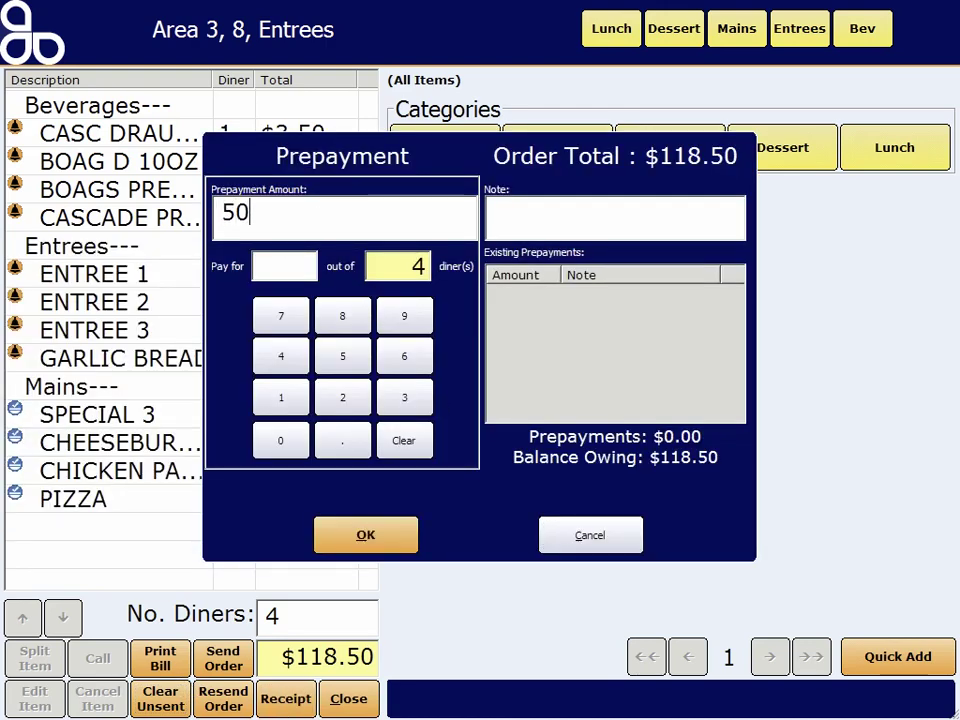
{"action": "left_click", "coordinate": [348, 553]}
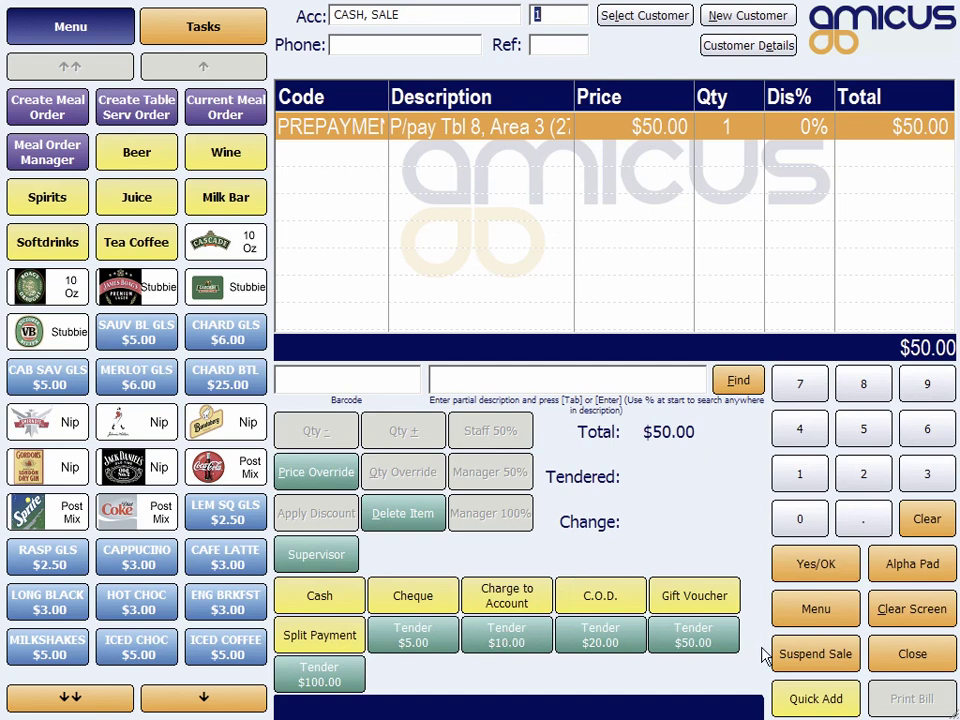
{"action": "left_click", "coordinate": [690, 644]}
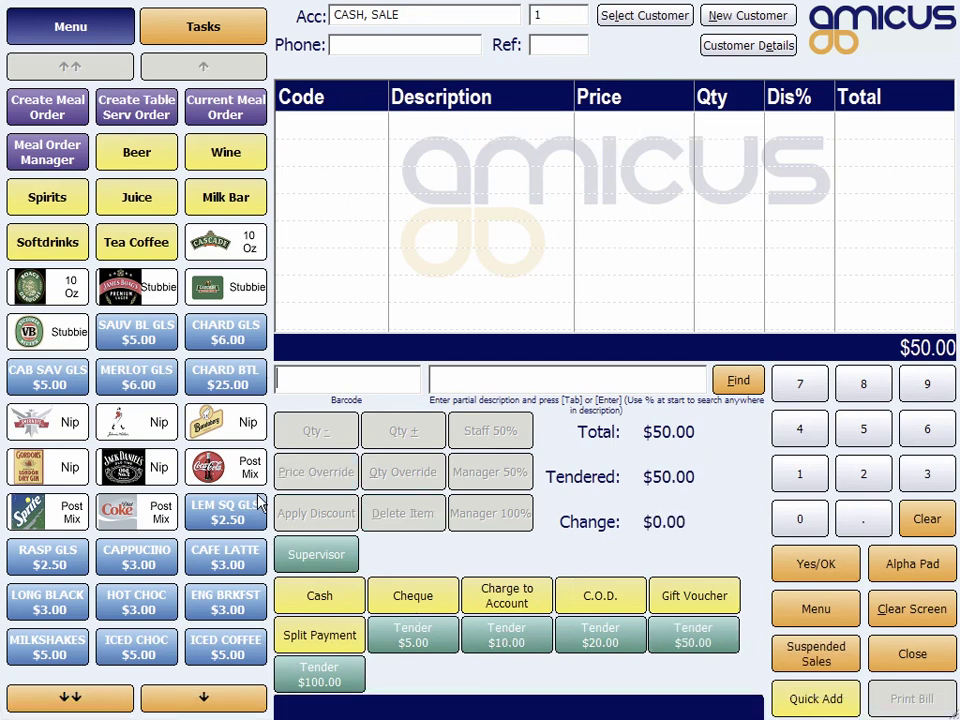
Reopen table 8's order in Area 3, showing $50.00 prepaid and $68.50 owing.
{"action": "left_click", "coordinate": [155, 108]}
{"action": "left_click", "coordinate": [296, 112]}
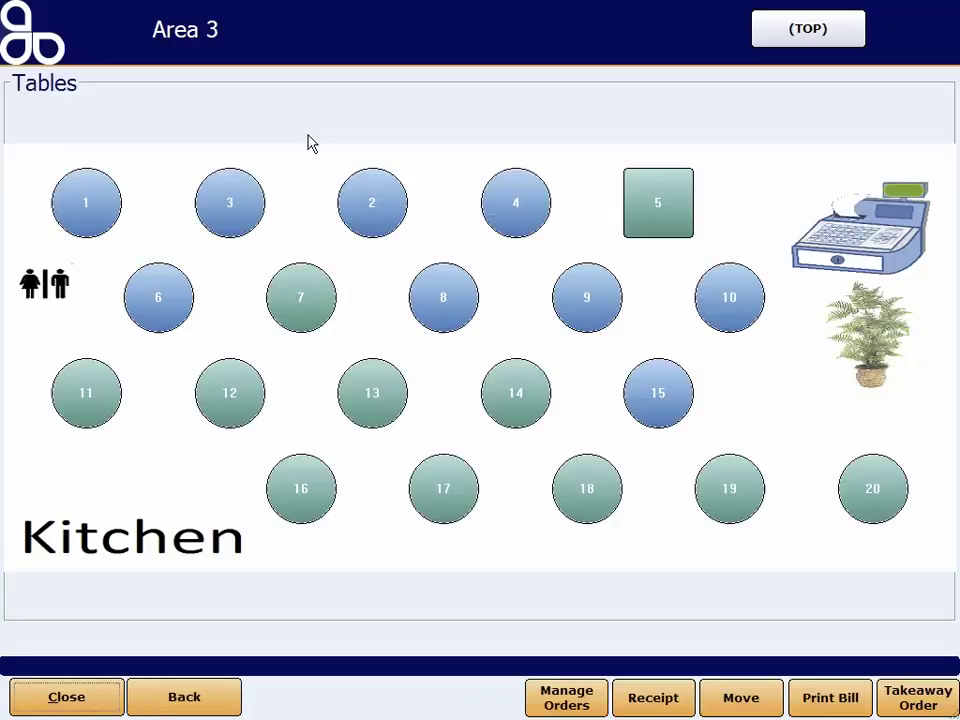
{"action": "left_click", "coordinate": [452, 298]}
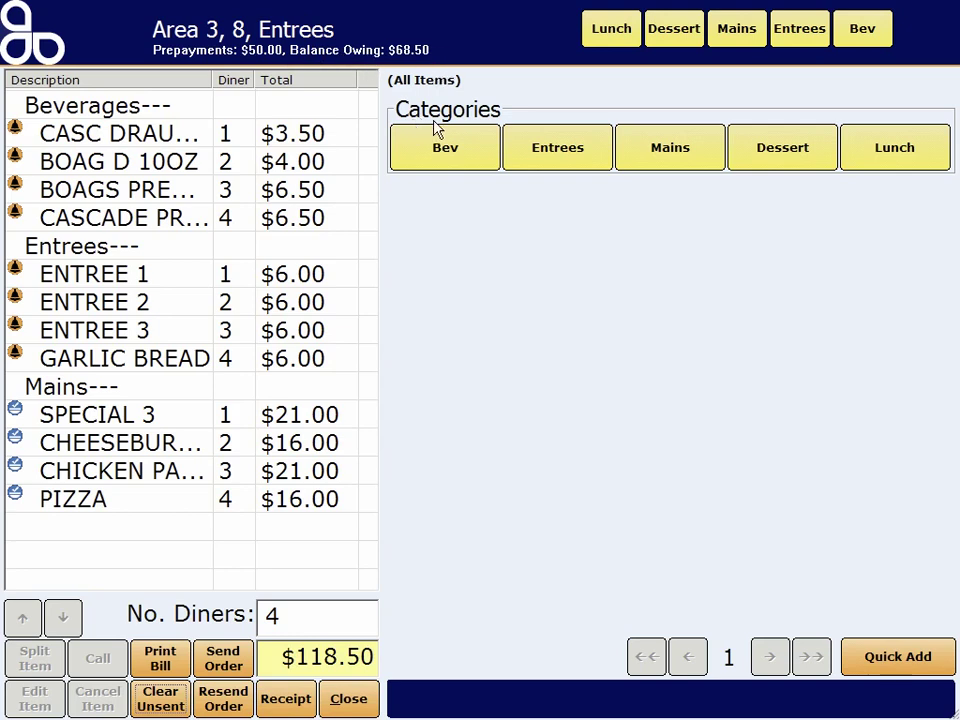
Select ENTREE 2 and choose All (Finalise Table) for table 8's receipt.
{"action": "left_click", "coordinate": [294, 312]}
{"action": "left_click", "coordinate": [278, 705]}
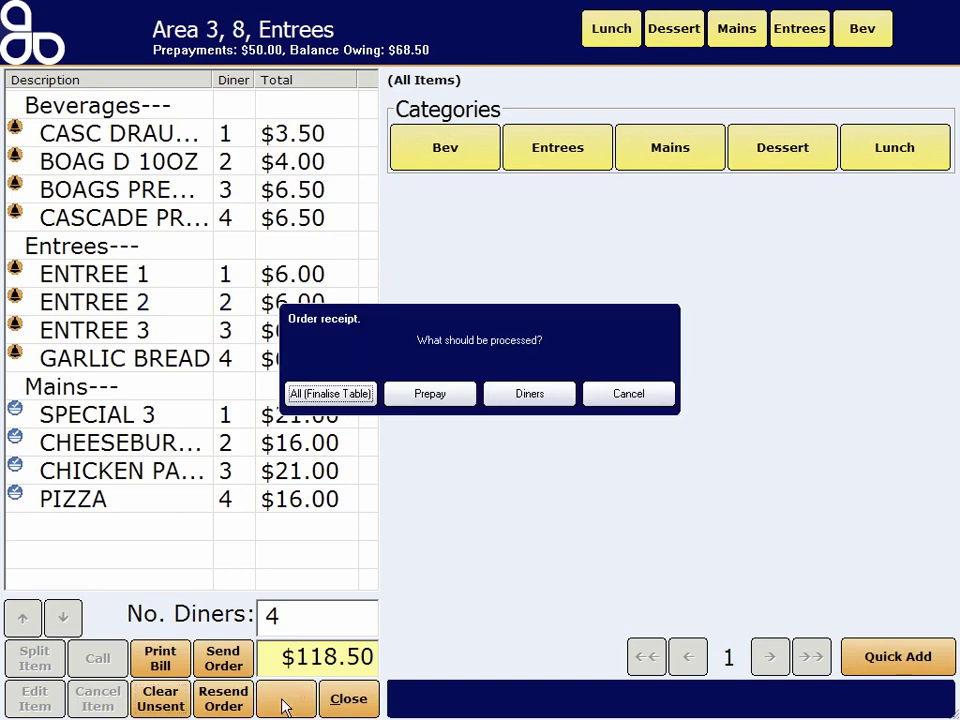
{"action": "left_click", "coordinate": [358, 396]}
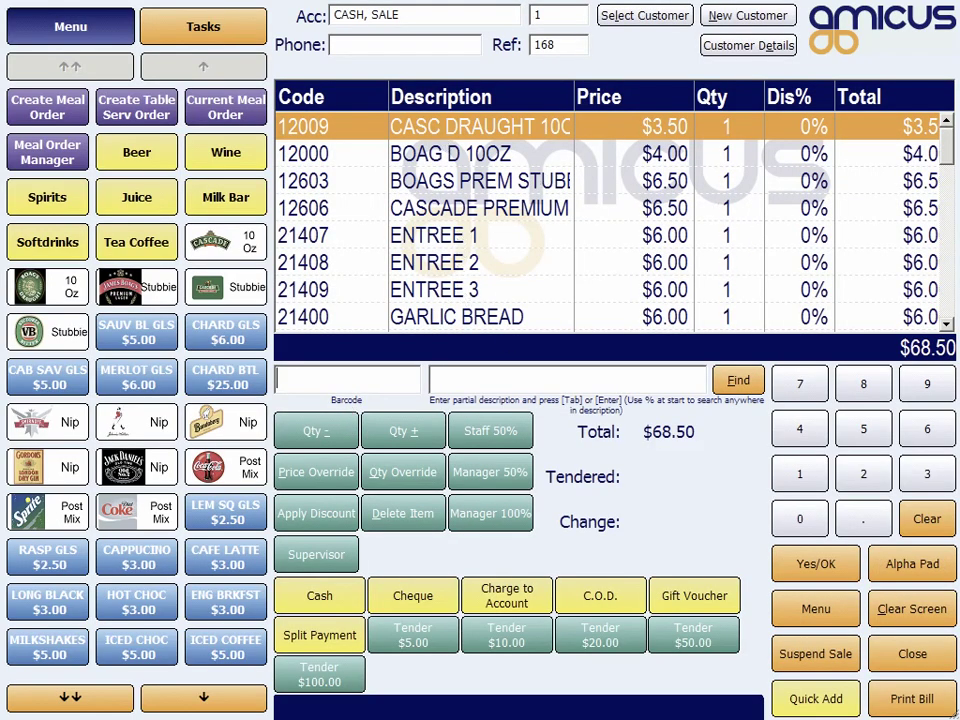
Select the $50.00 PREPAYMENT line and pay the $68.50 balance with $100 for $31.50 change.
{"action": "left_click", "coordinate": [952, 316]}
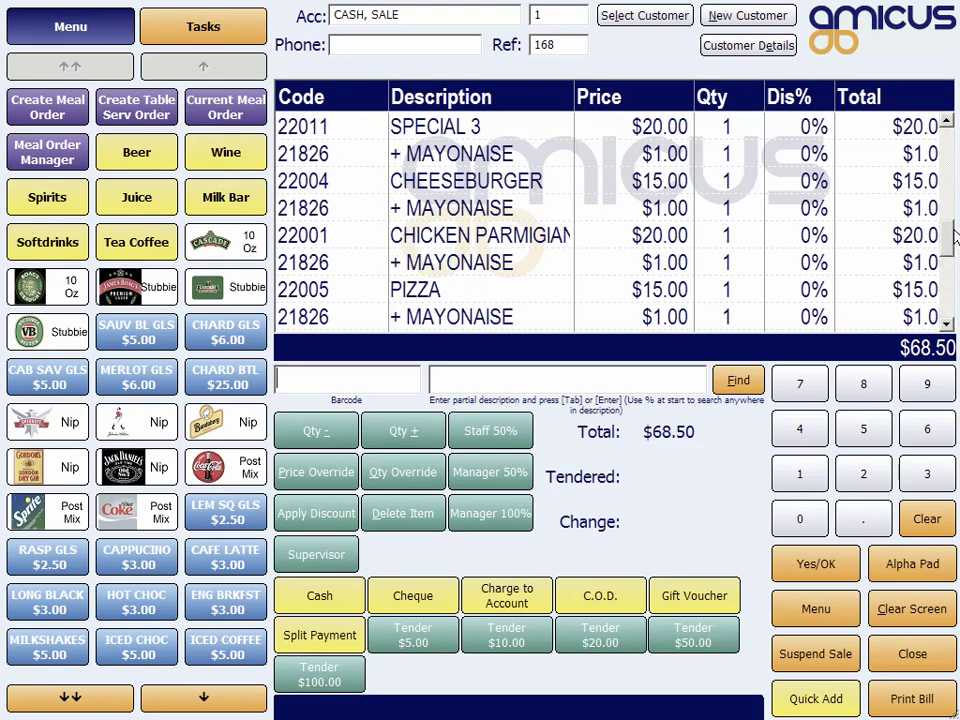
{"action": "left_click", "coordinate": [948, 186]}
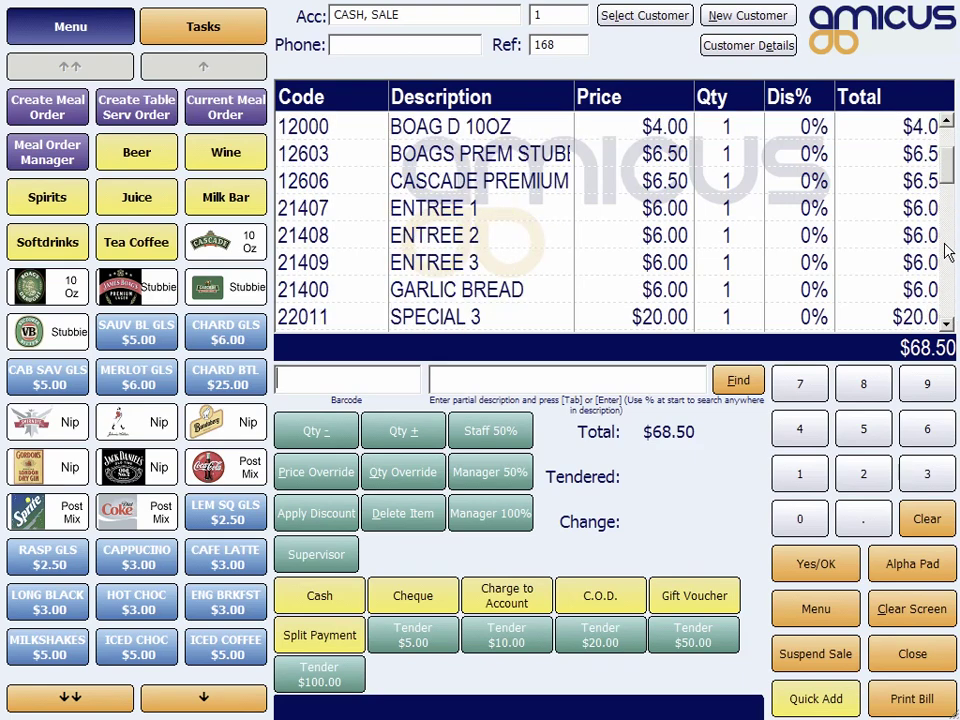
{"action": "left_click", "coordinate": [948, 284]}
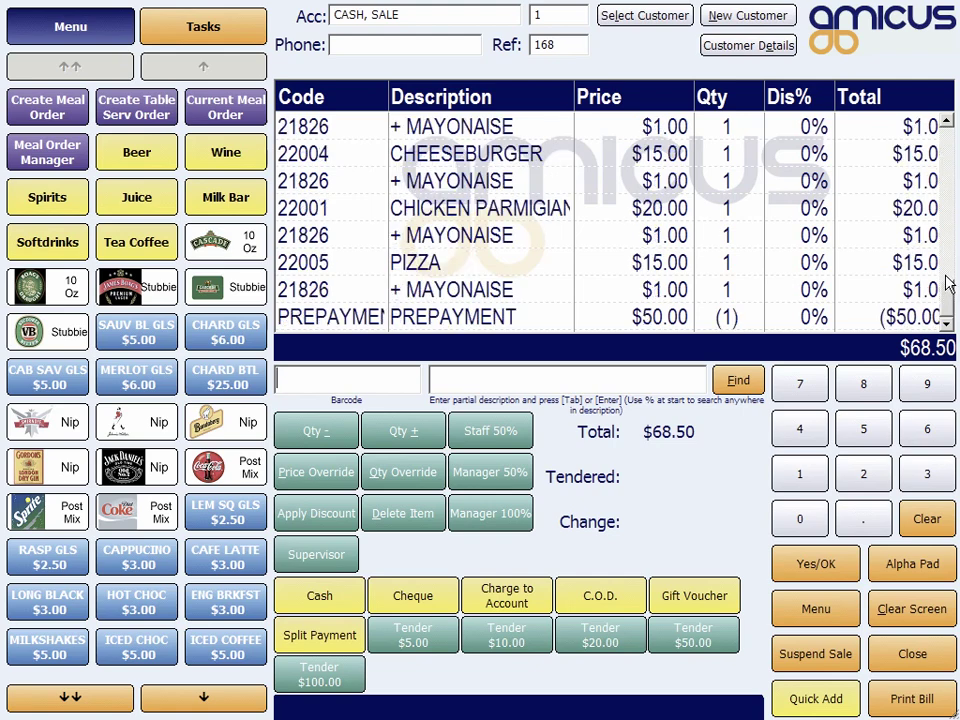
{"action": "left_click", "coordinate": [343, 319]}
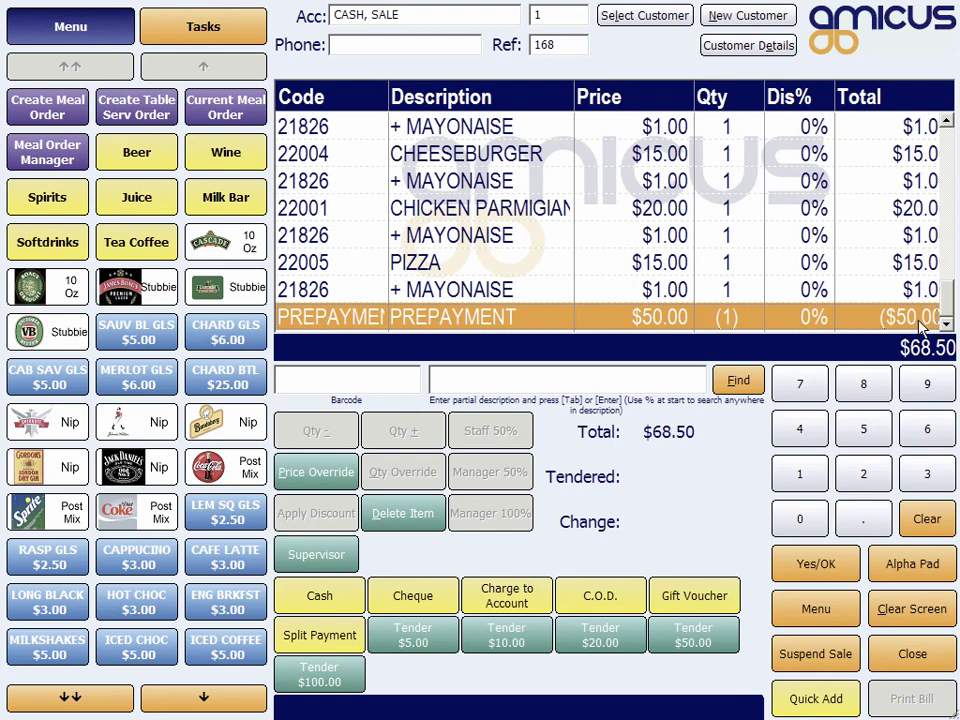
{"action": "left_click", "coordinate": [304, 677]}
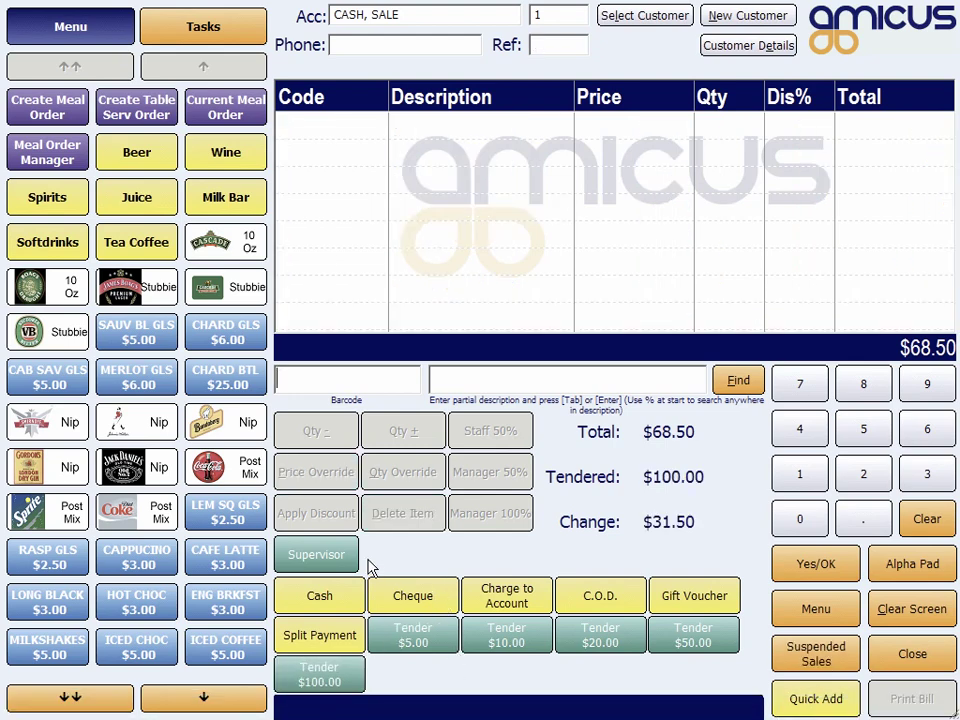
Open table 9's $118.50 order in Area 3 as a new table service order.
{"action": "left_click", "coordinate": [146, 104]}
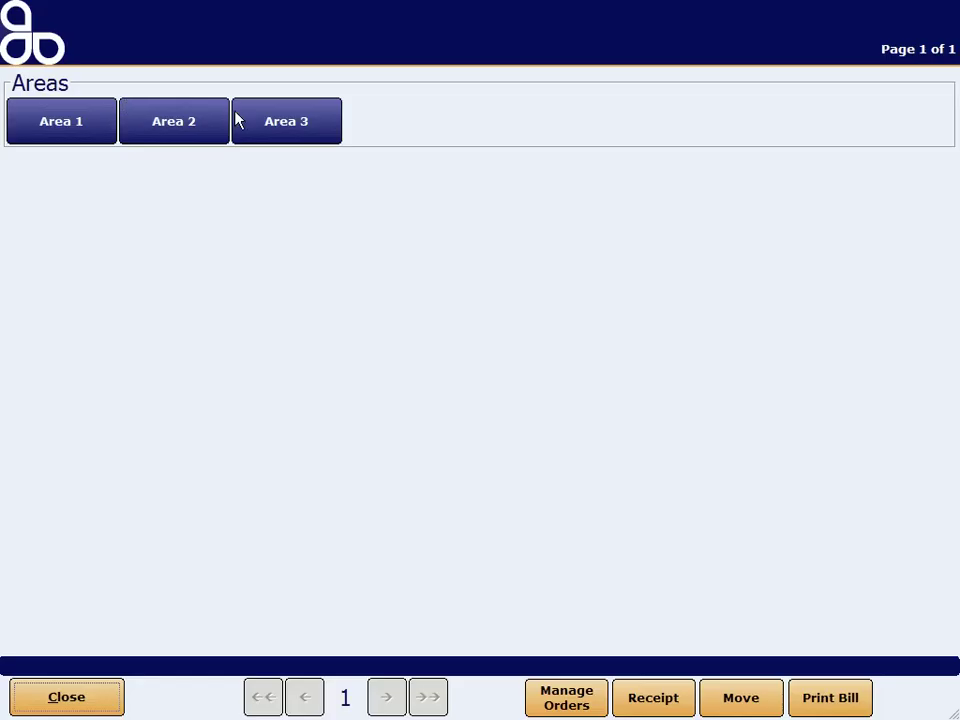
{"action": "left_click", "coordinate": [240, 121]}
{"action": "left_click", "coordinate": [585, 292]}
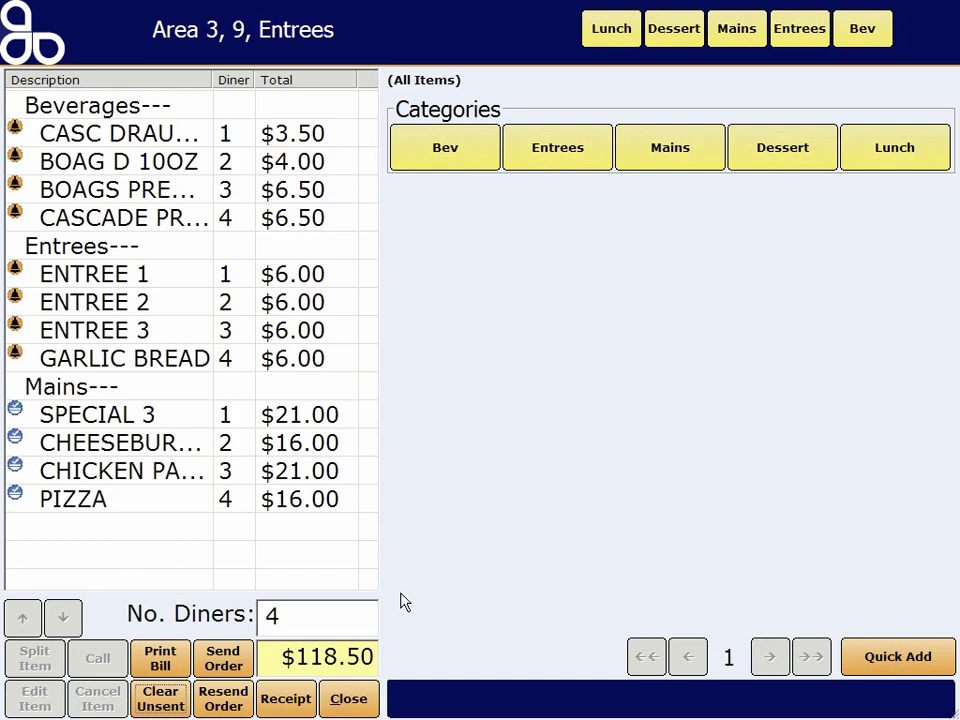
Check table 9's per-diner split, cancel it, and return to the receipt options.
{"action": "left_click", "coordinate": [268, 695]}
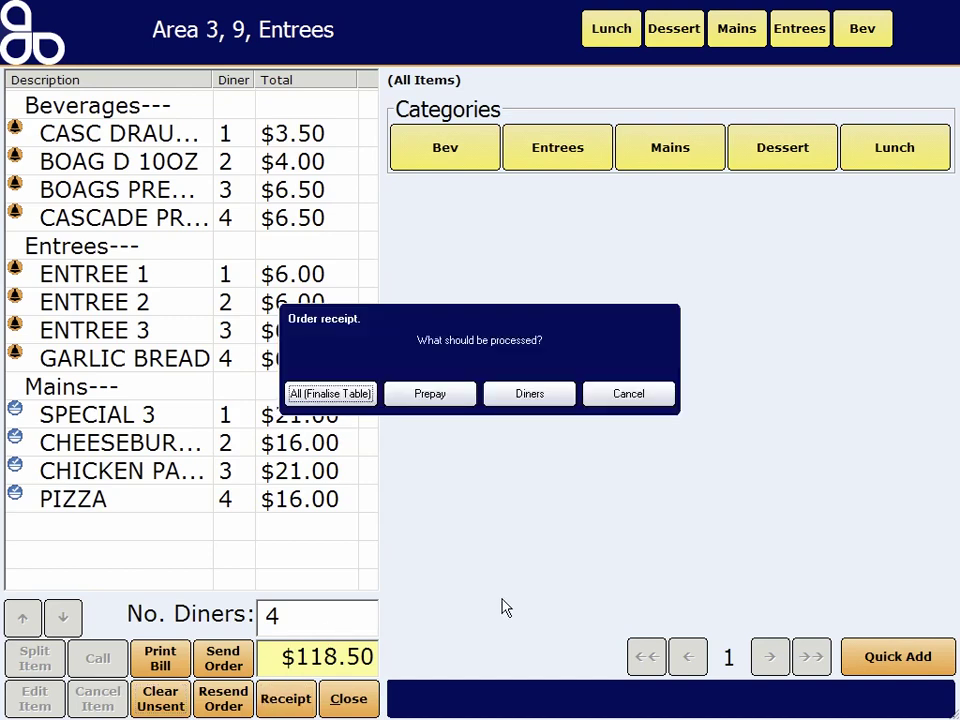
{"action": "left_click", "coordinate": [539, 402]}
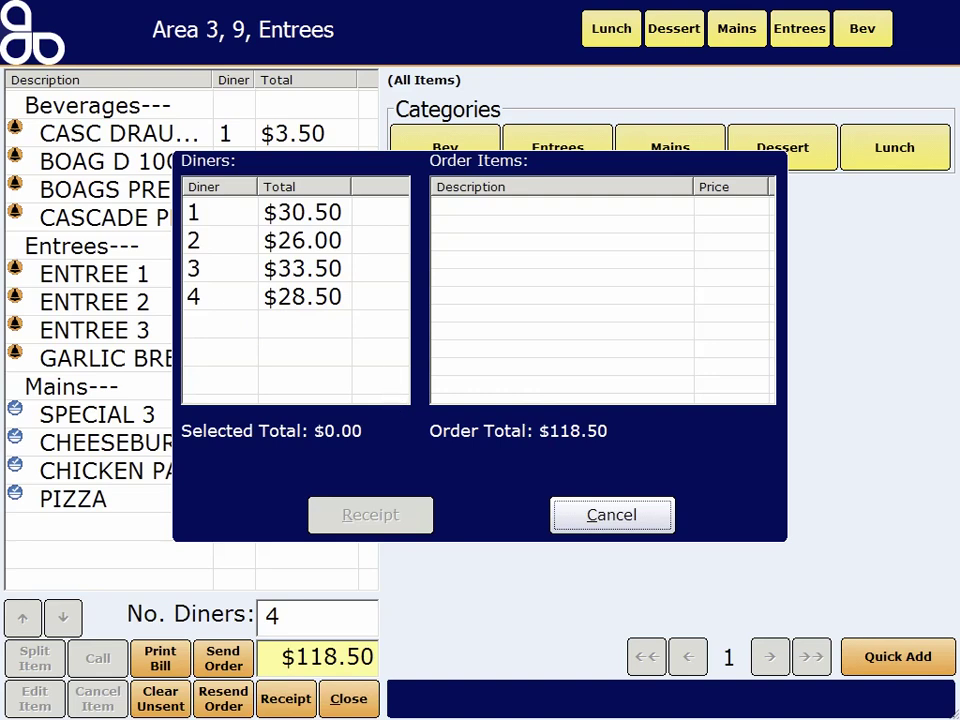
{"action": "left_click", "coordinate": [595, 520]}
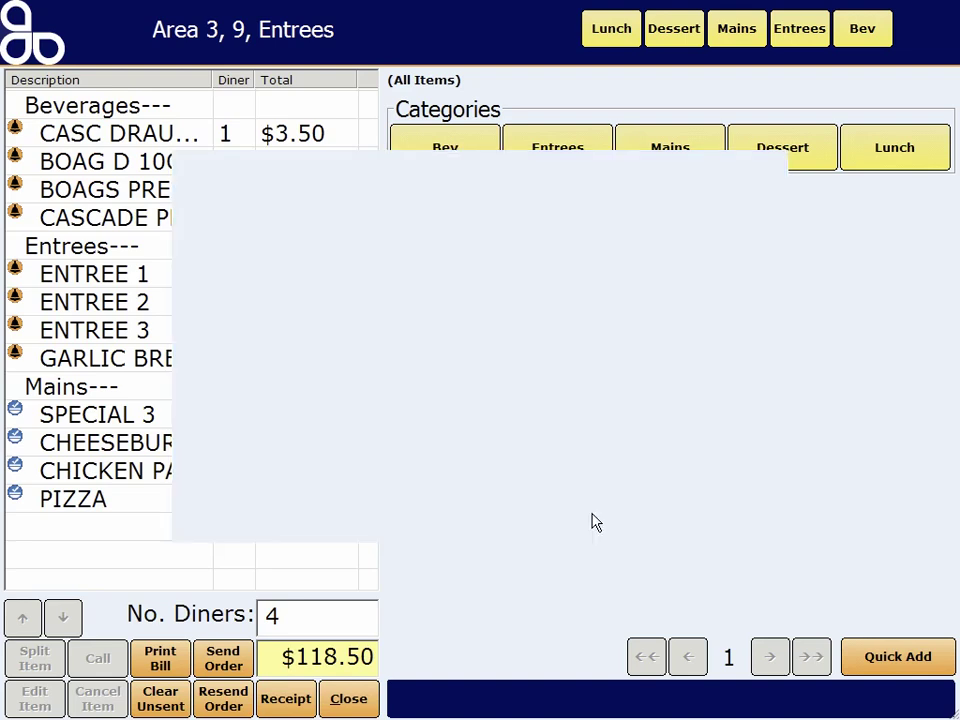
{"action": "left_click", "coordinate": [283, 700]}
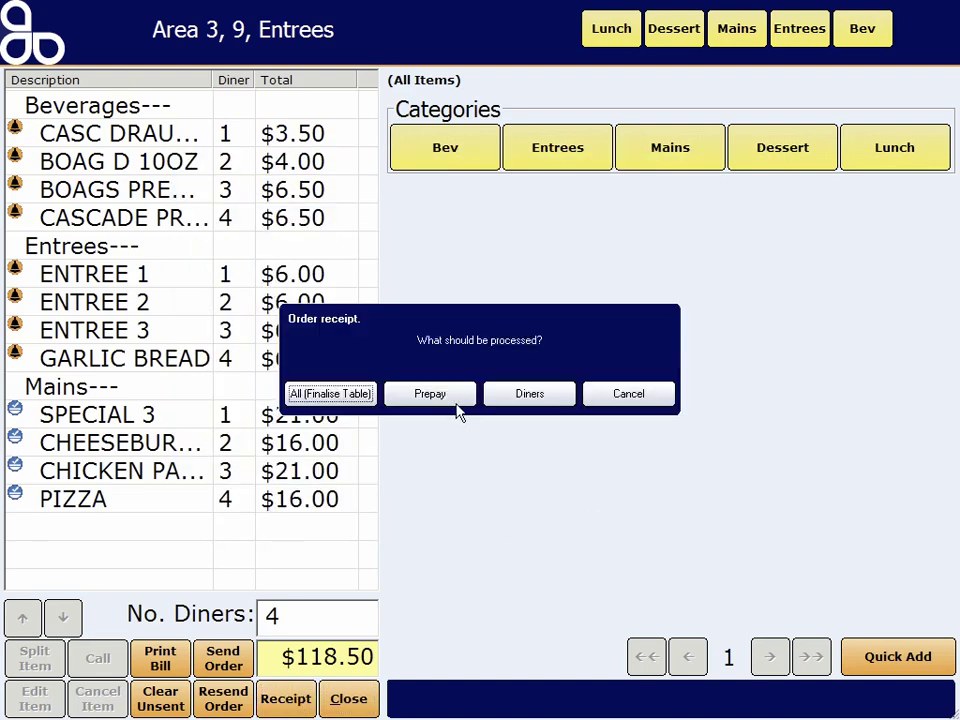
Prepay $59.25 for 2 of table 9's 4 diners, tendering $100 for $40.75 change.
{"action": "left_click", "coordinate": [453, 398]}
{"action": "left_click", "coordinate": [280, 267]}
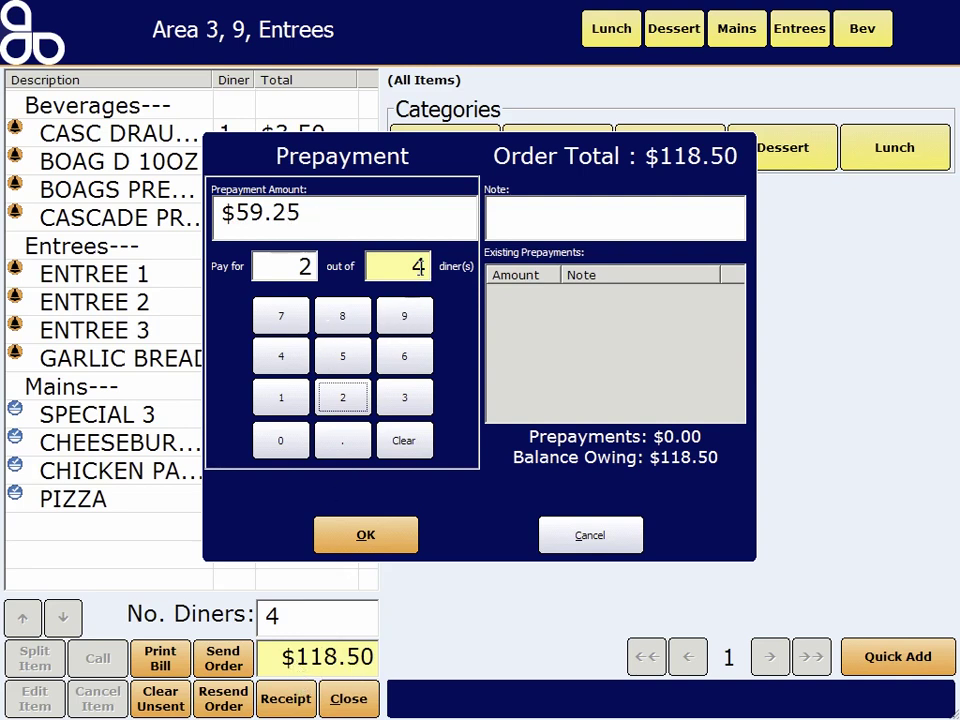
{"action": "left_click", "coordinate": [354, 536]}
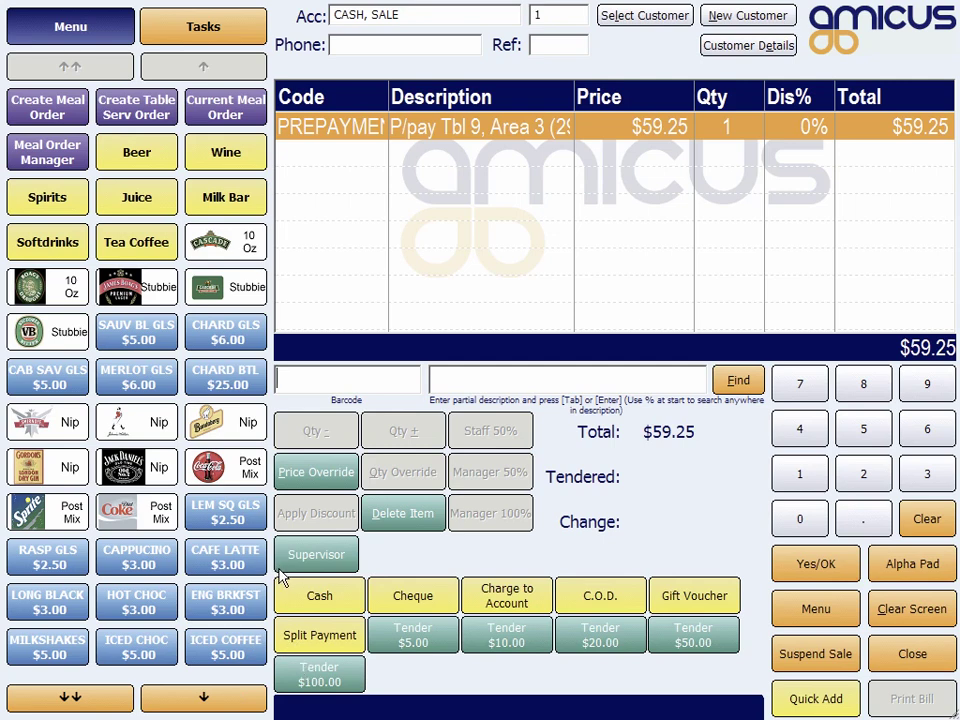
{"action": "left_click", "coordinate": [320, 673]}
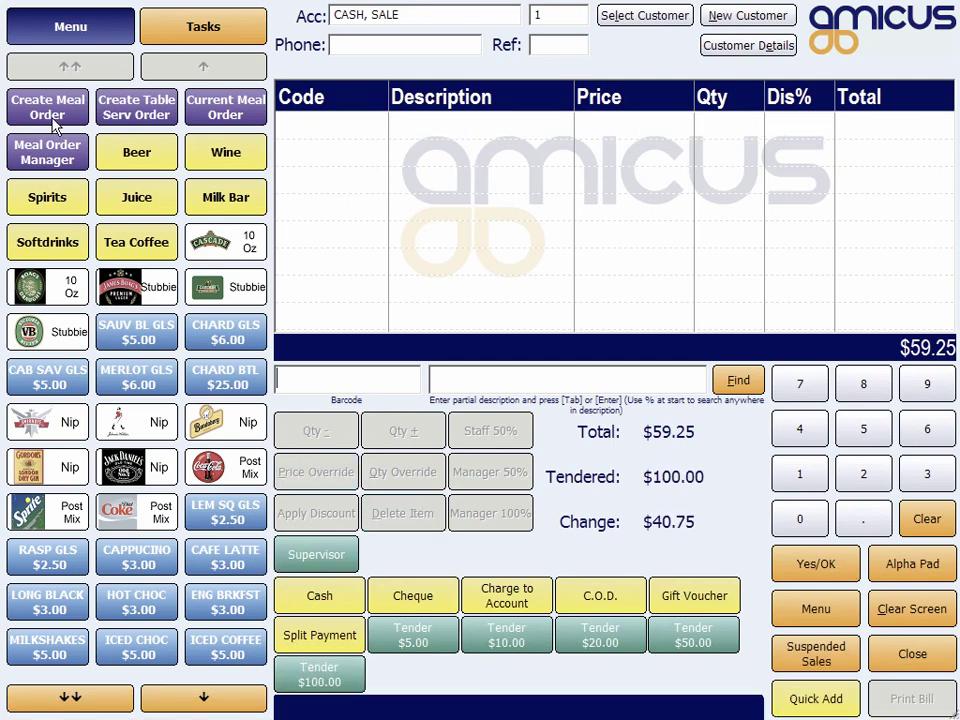
Open table 9's order and choose to finalise the whole table's bill.
{"action": "left_click", "coordinate": [143, 113]}
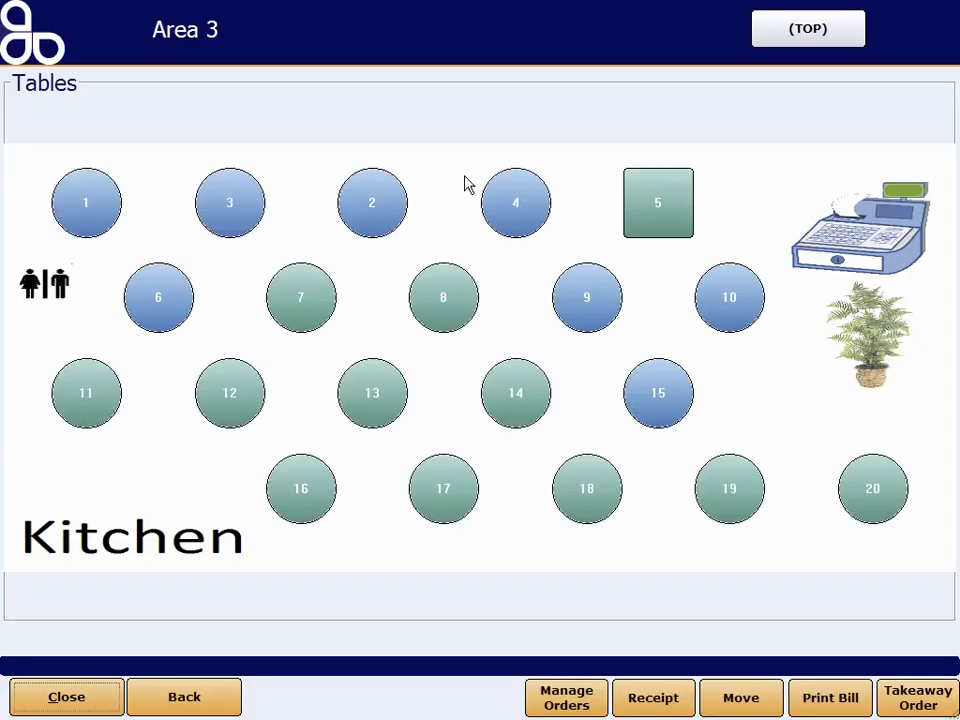
{"action": "left_click", "coordinate": [605, 305]}
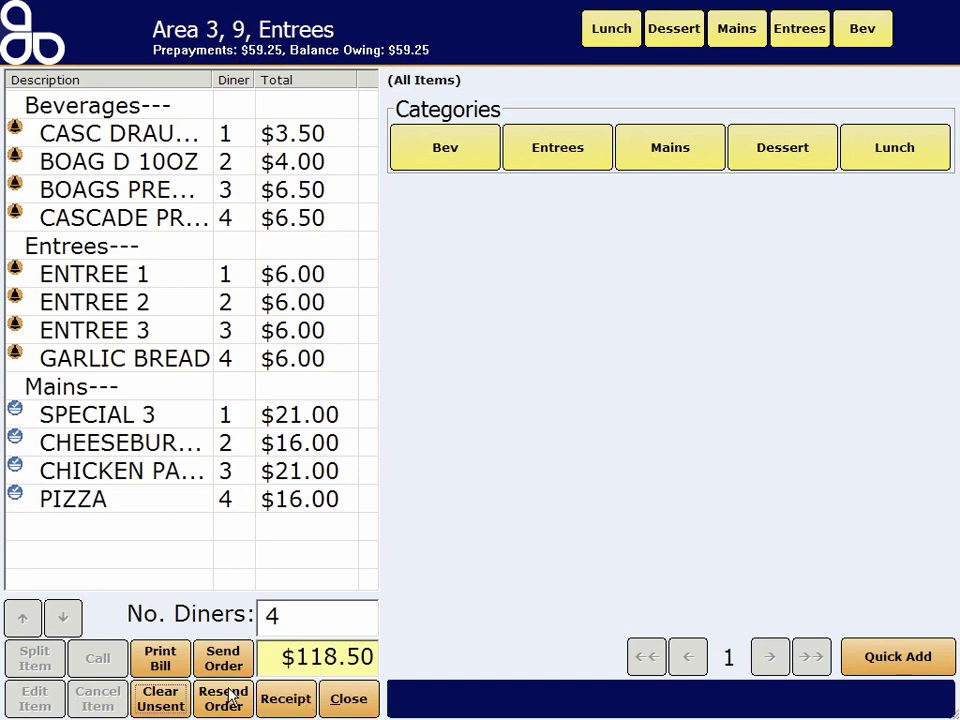
{"action": "left_click", "coordinate": [278, 700]}
{"action": "left_click", "coordinate": [336, 392]}
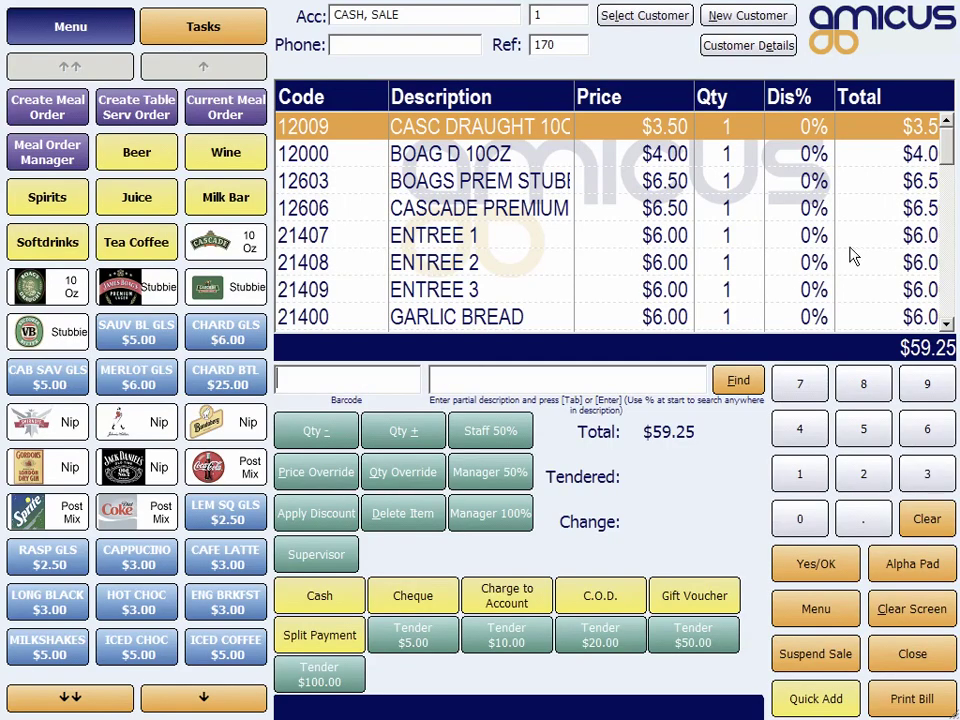
Confirm the $59.25 prepayment deduction and pay the remaining $59.25 with $100 cash.
{"action": "scroll", "coordinate": [940, 316], "scroll_direction": "down", "scroll_amount": 5}
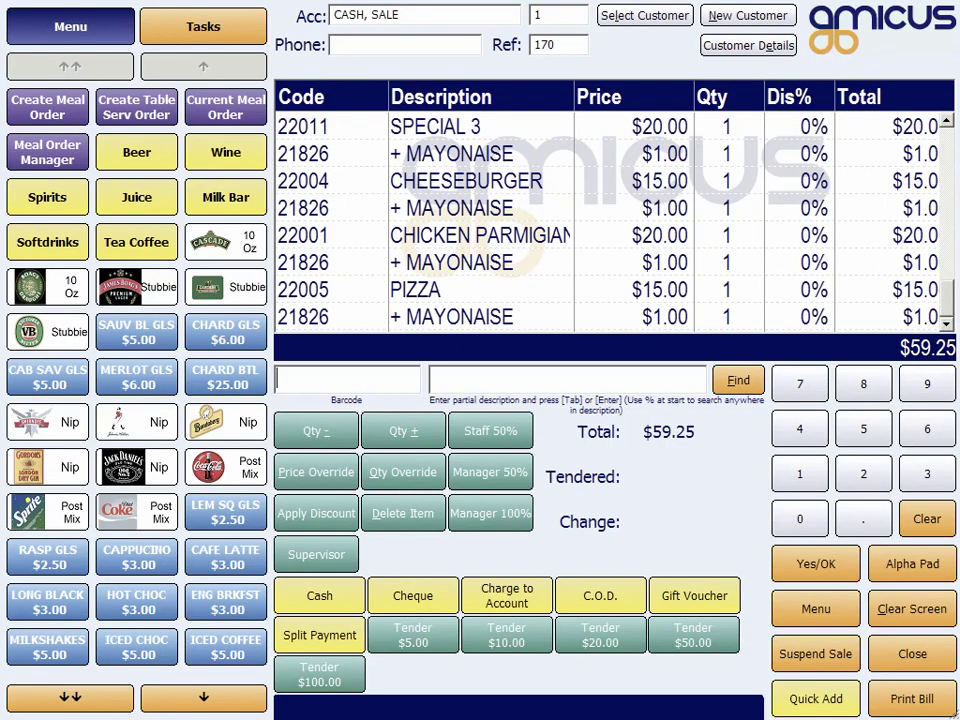
{"action": "left_click", "coordinate": [946, 325]}
{"action": "left_click", "coordinate": [415, 318]}
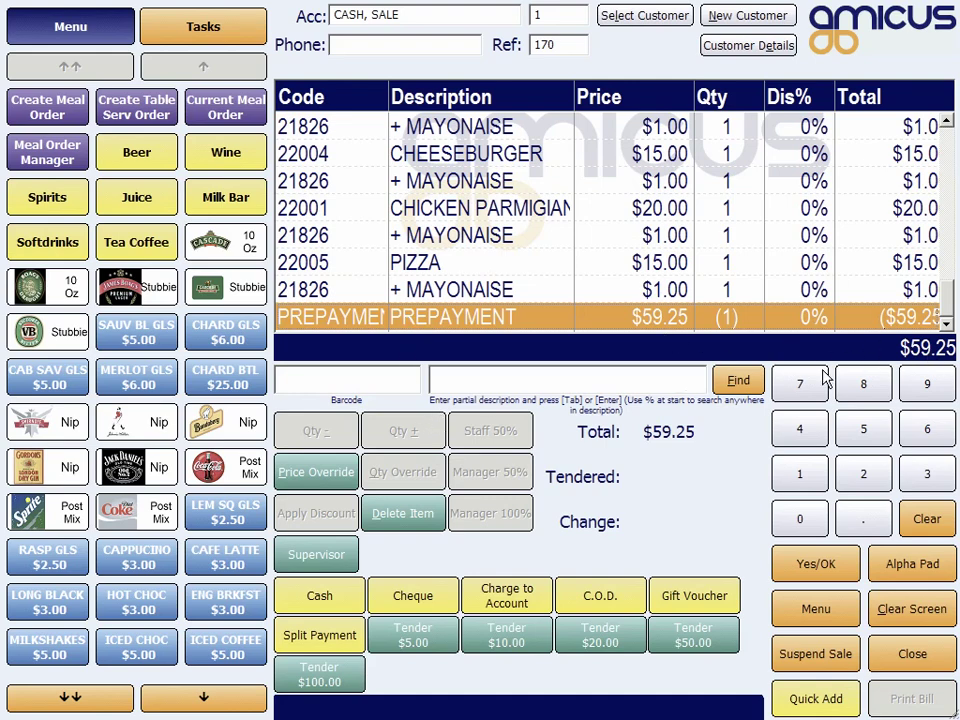
{"action": "left_click", "coordinate": [310, 674]}
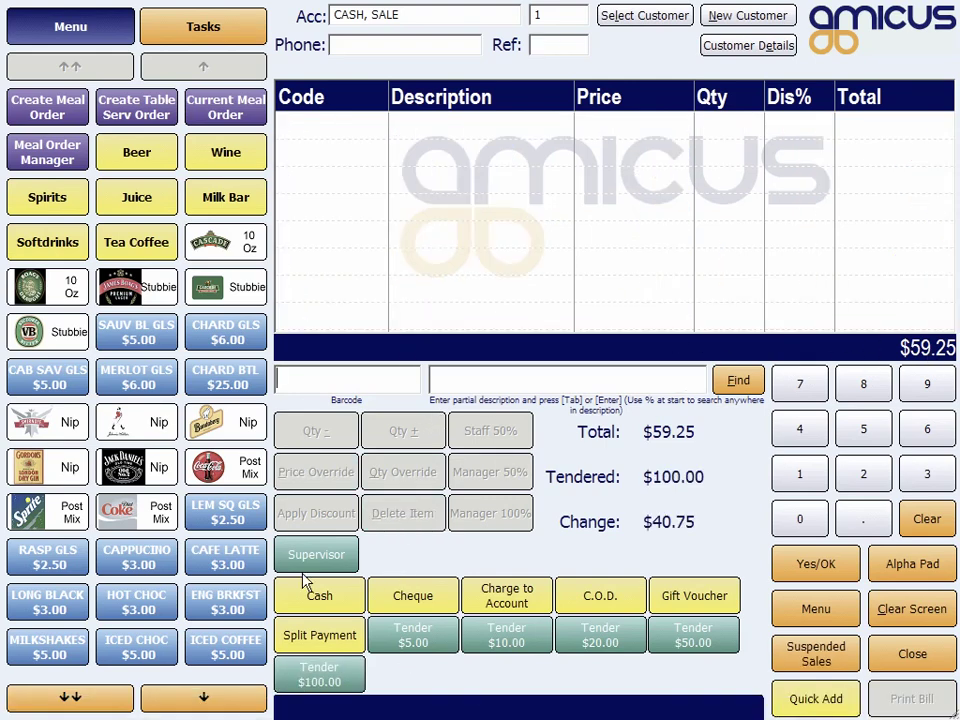
Open table 10's $143.50 order in Area 3, selecting then clearing the MAIN 3 and SPECIAL 1 rows.
{"action": "left_click", "coordinate": [147, 110]}
{"action": "left_click", "coordinate": [327, 142]}
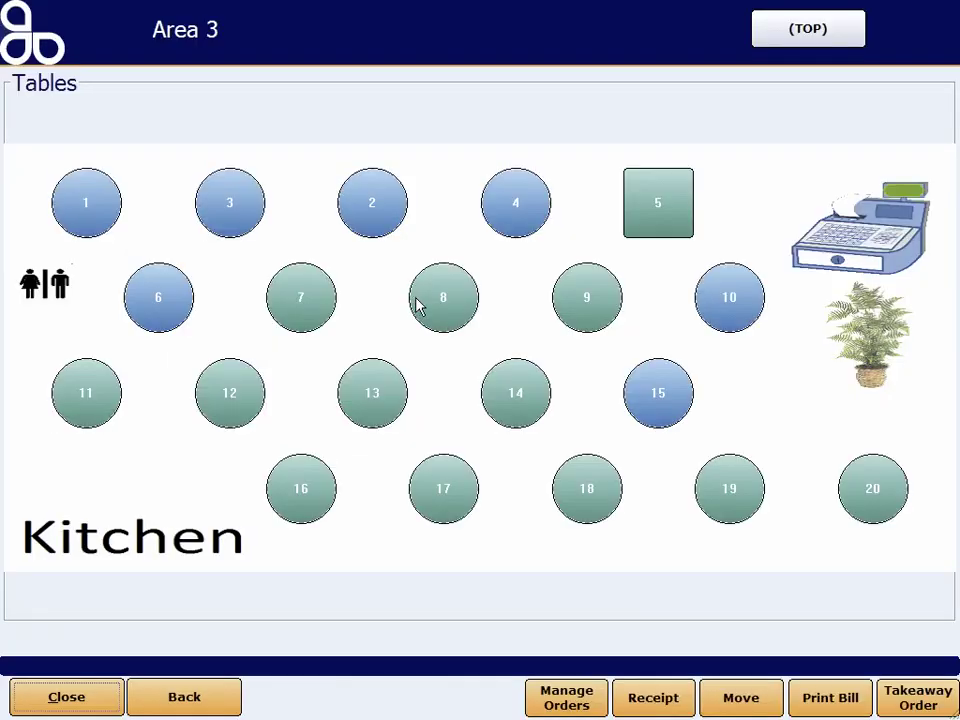
{"action": "left_click", "coordinate": [738, 303]}
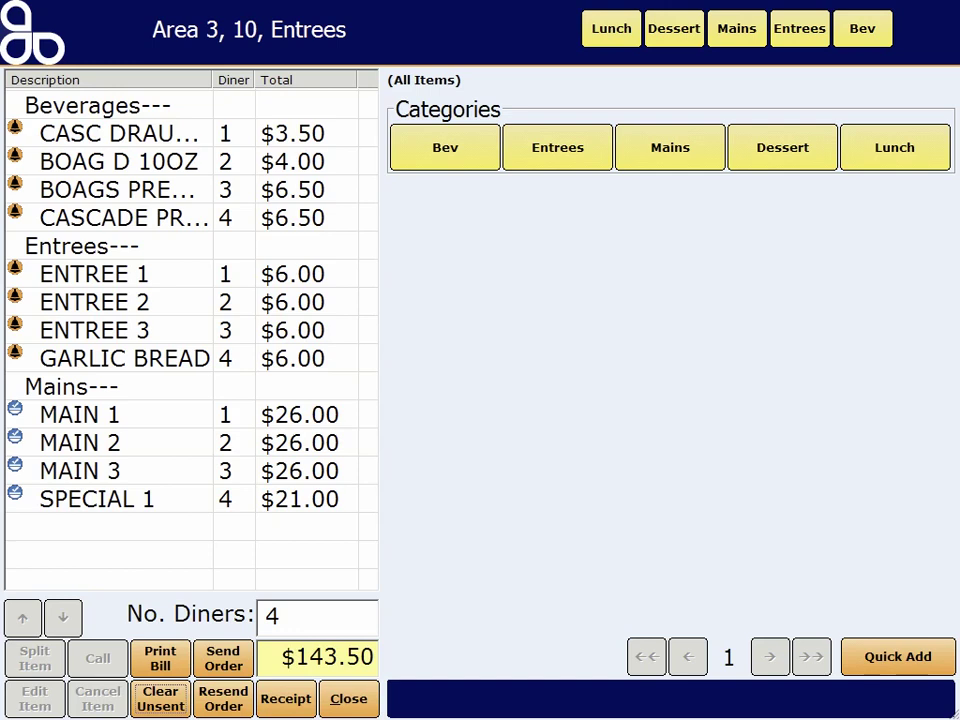
{"action": "left_click", "coordinate": [332, 471]}
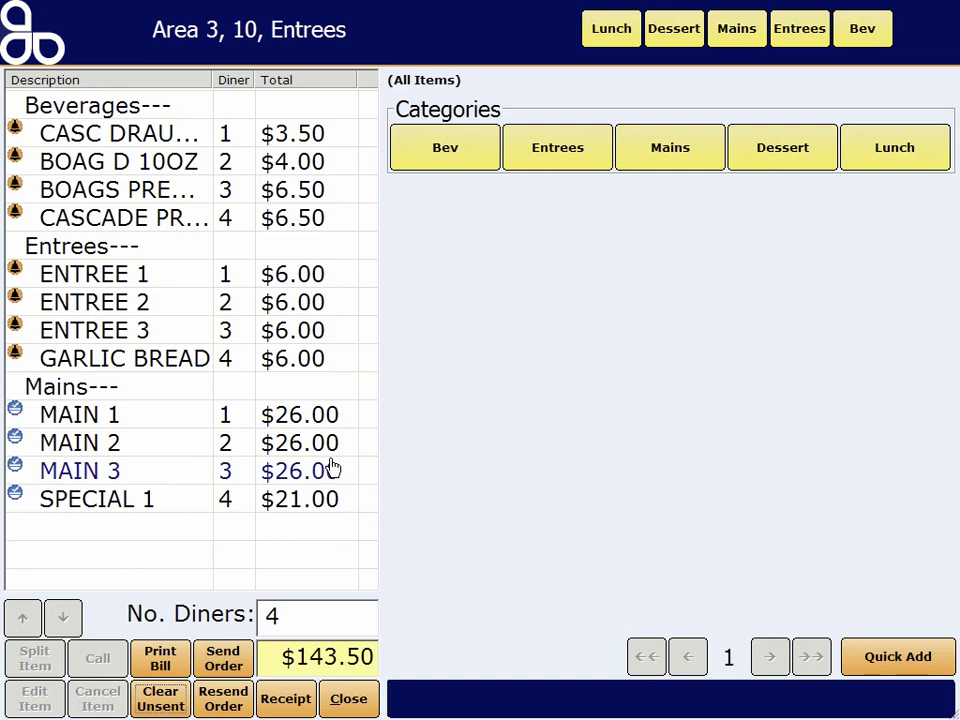
{"action": "left_click", "coordinate": [309, 499]}
{"action": "left_click", "coordinate": [284, 537]}
Split table 10 by diner and pay diners 1 and 2's $71.50 with $100 cash, $28.50 change.
{"action": "left_click", "coordinate": [284, 700]}
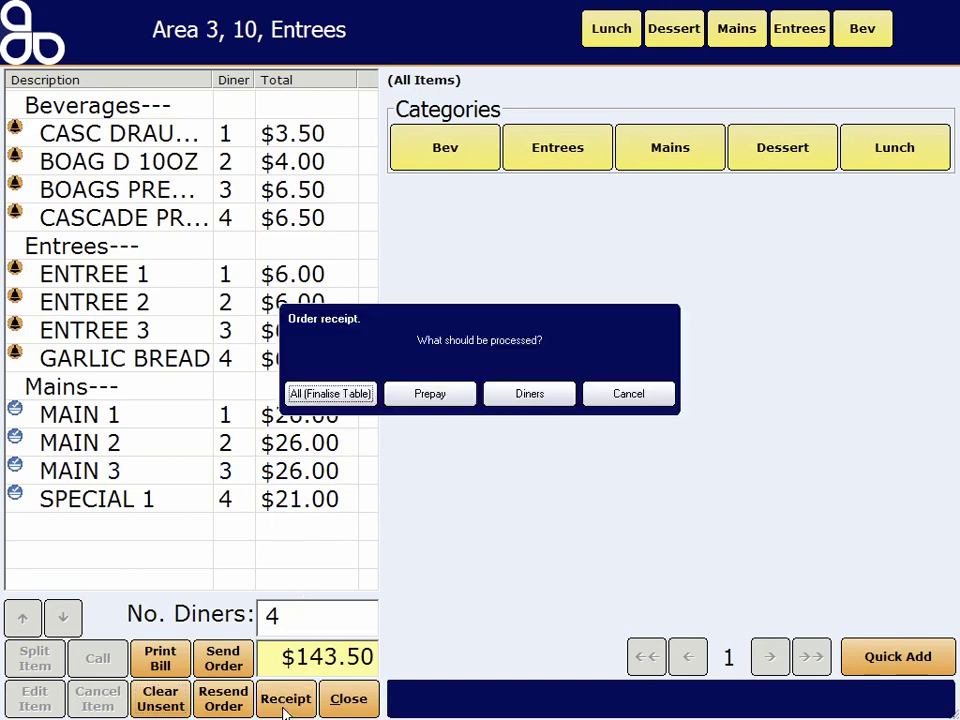
{"action": "left_click", "coordinate": [543, 394]}
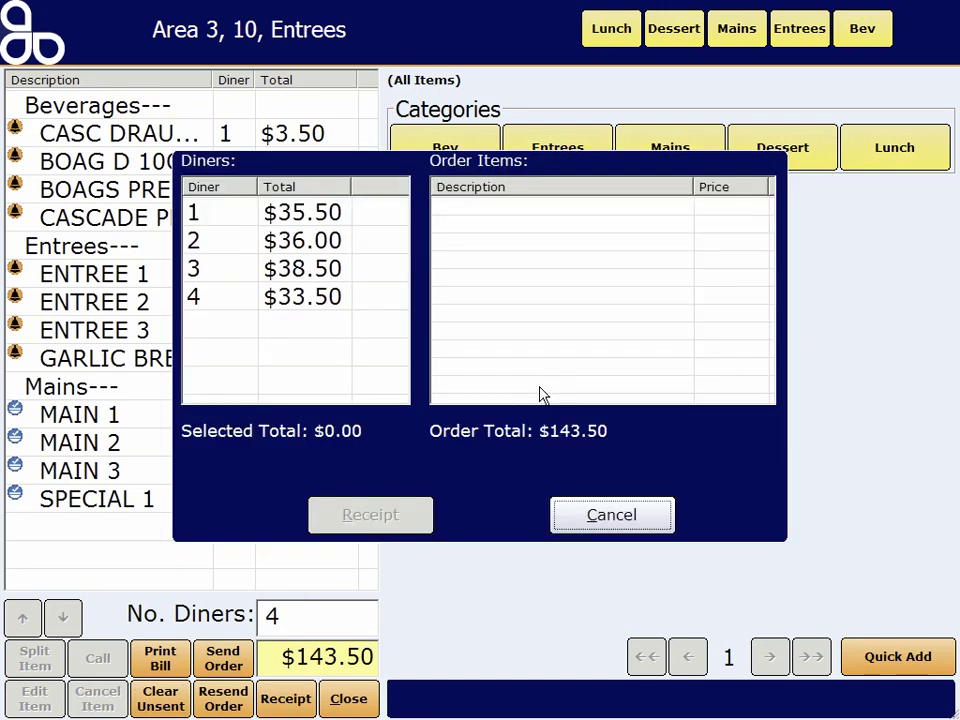
{"action": "left_click", "coordinate": [203, 222]}
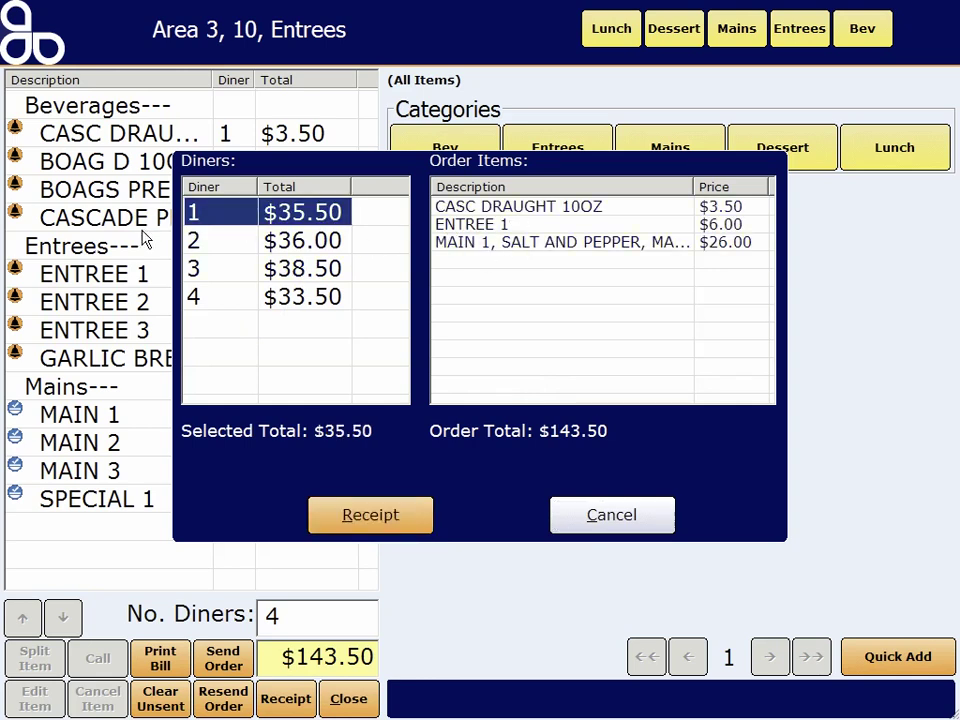
{"action": "left_click", "coordinate": [242, 242], "text": "ctrl"}
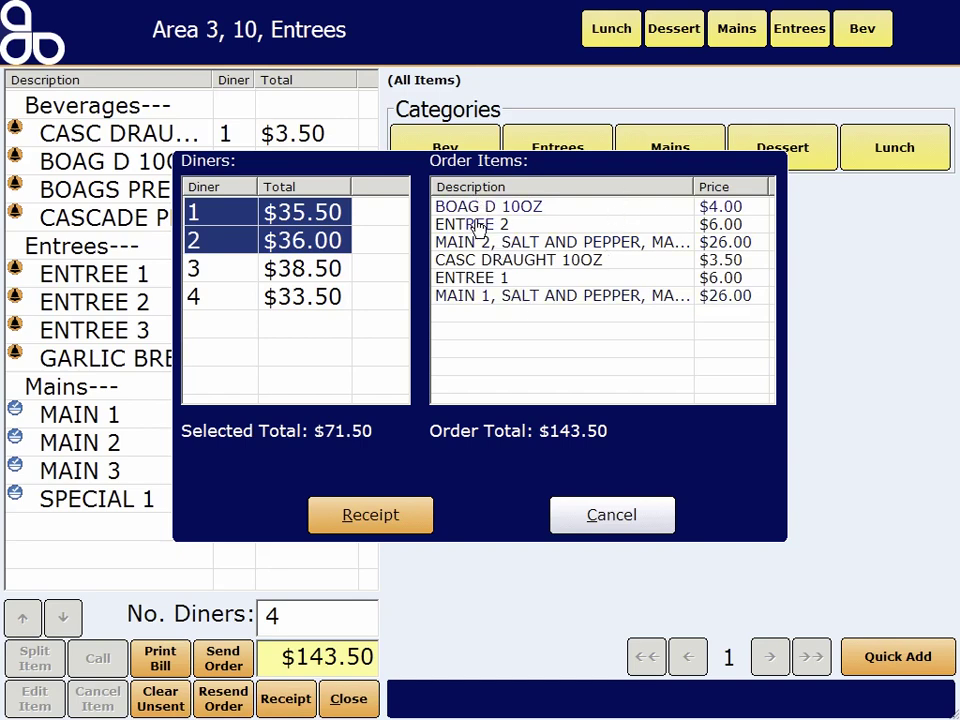
{"action": "left_click", "coordinate": [414, 528]}
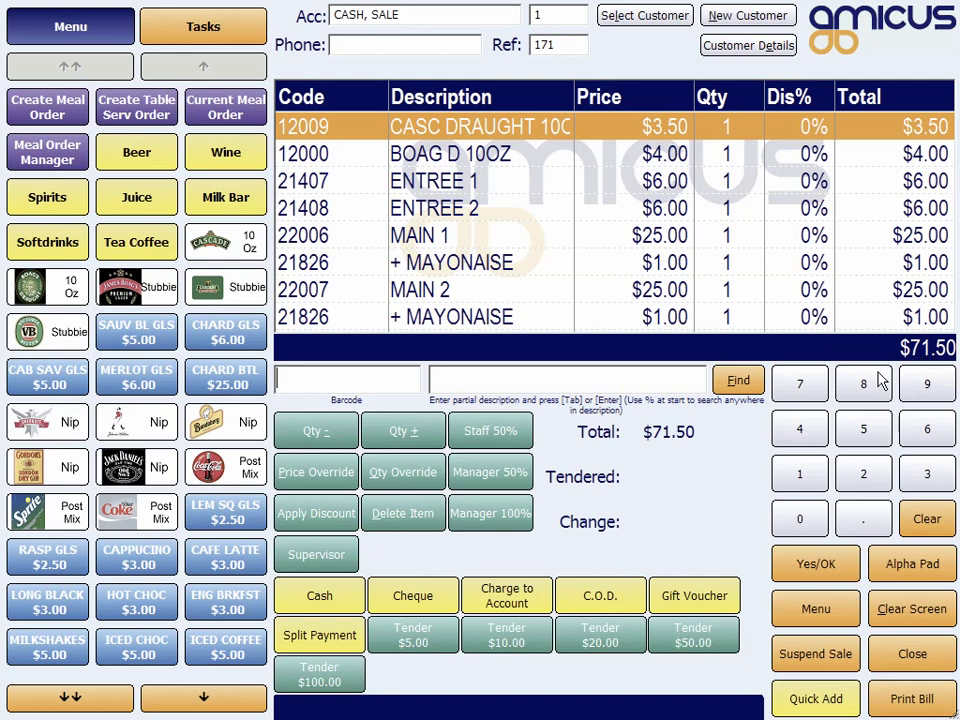
{"action": "left_click", "coordinate": [316, 677]}
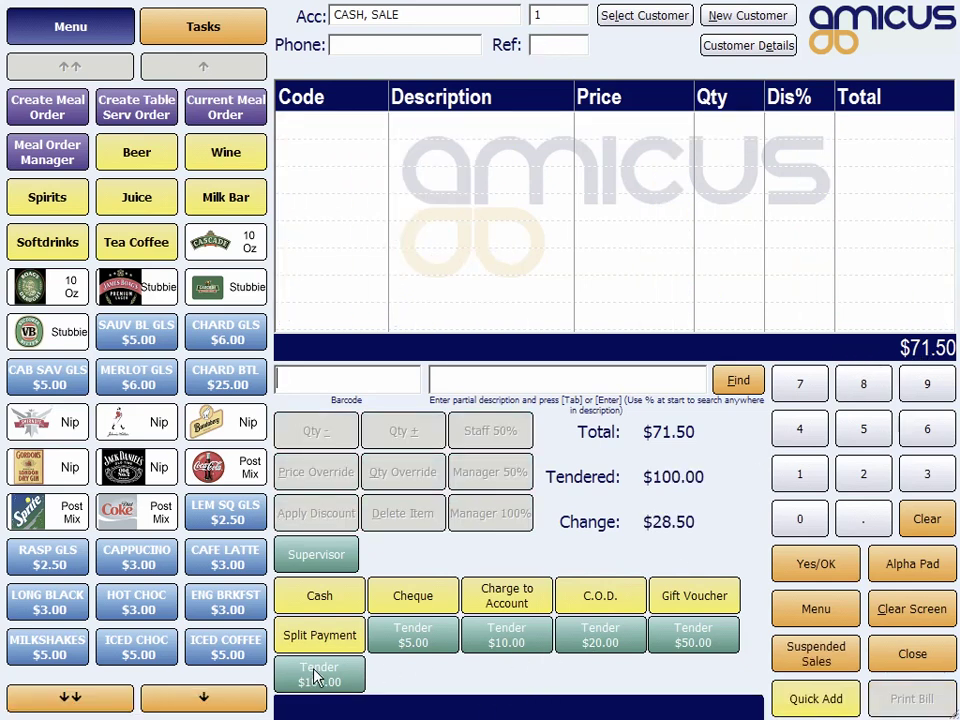
{"action": "left_click", "coordinate": [143, 111]}
Reopen table 10 in Area 3, showing diners 3 and 4's $72.00, and cancel the receipt options.
{"action": "left_click", "coordinate": [337, 122]}
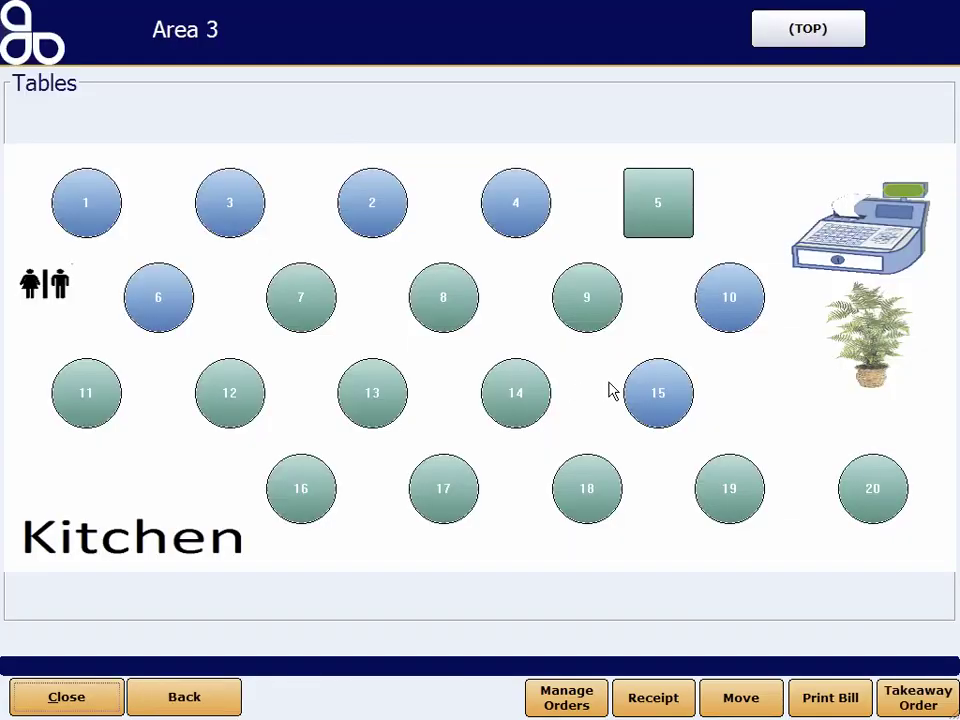
{"action": "left_click", "coordinate": [731, 310]}
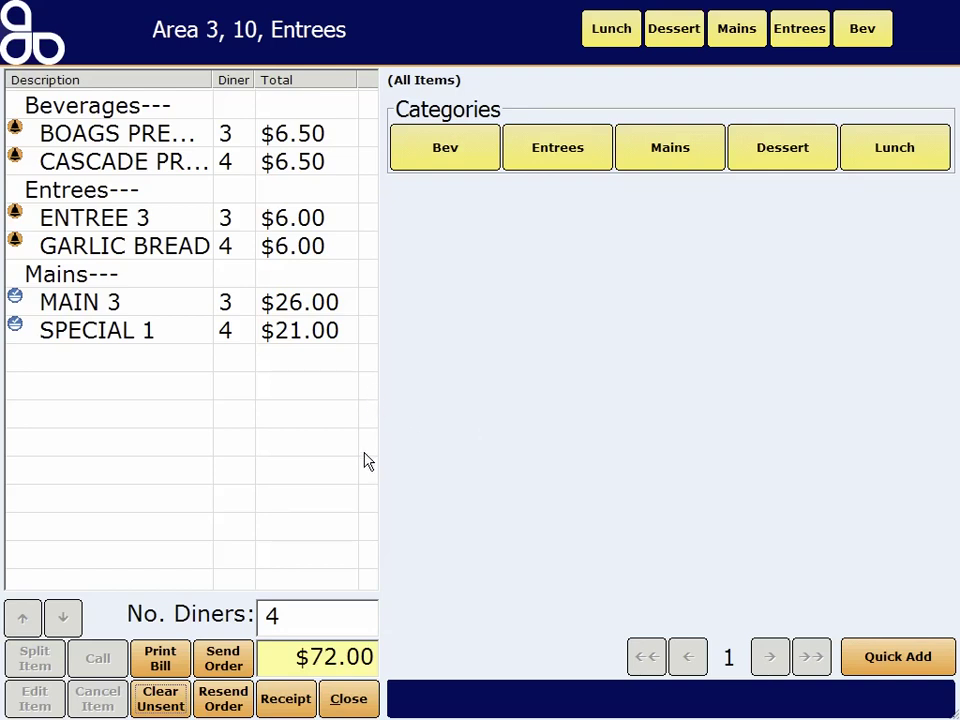
{"action": "left_click", "coordinate": [283, 699]}
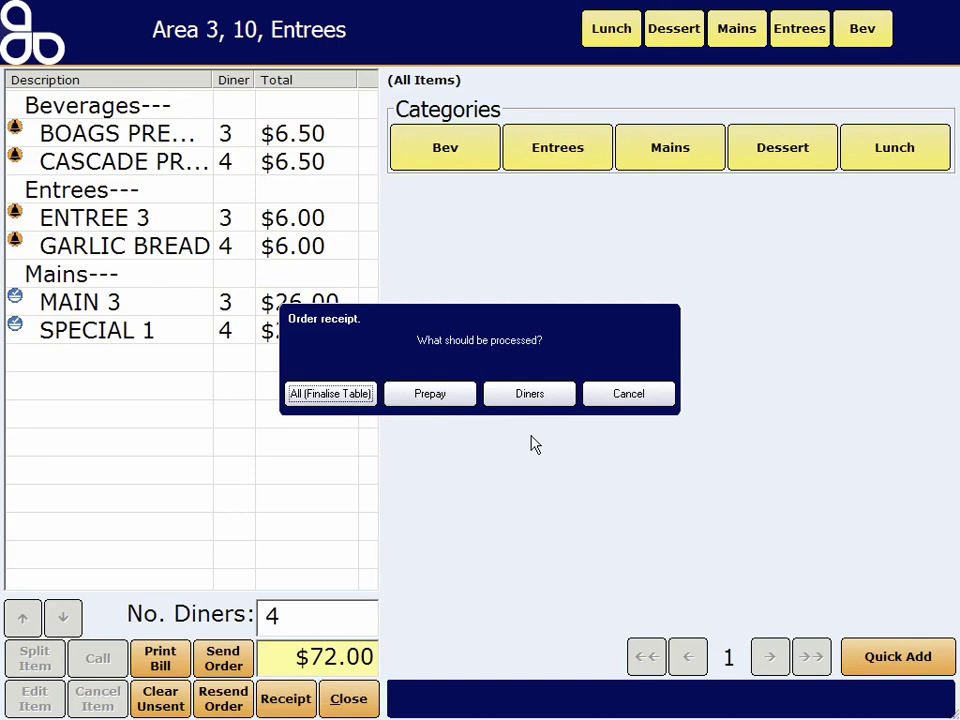
{"action": "left_click", "coordinate": [636, 394]}
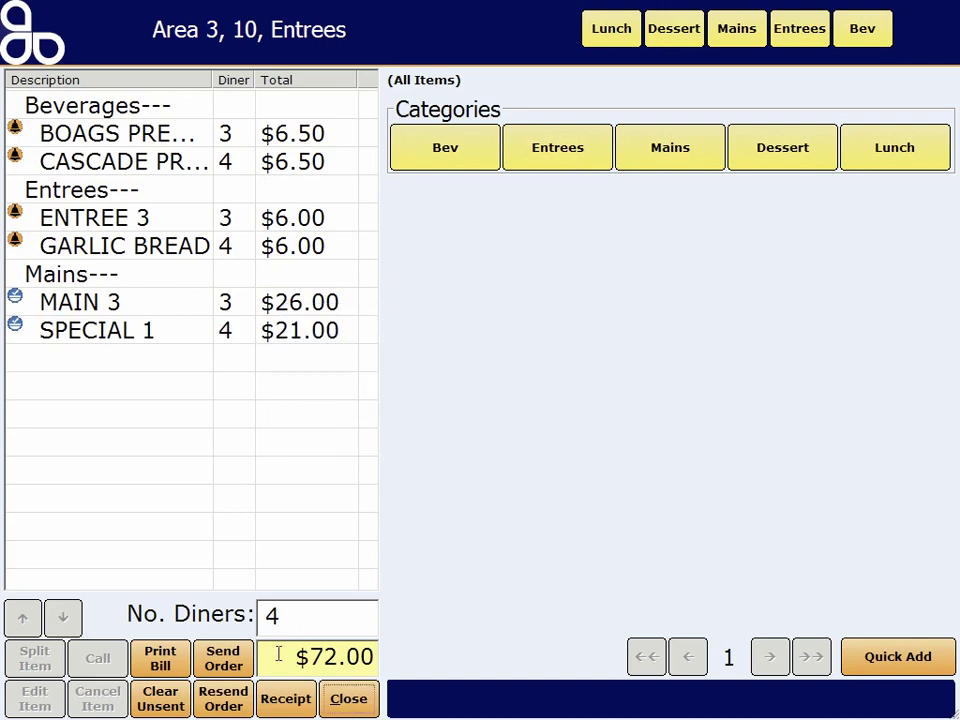